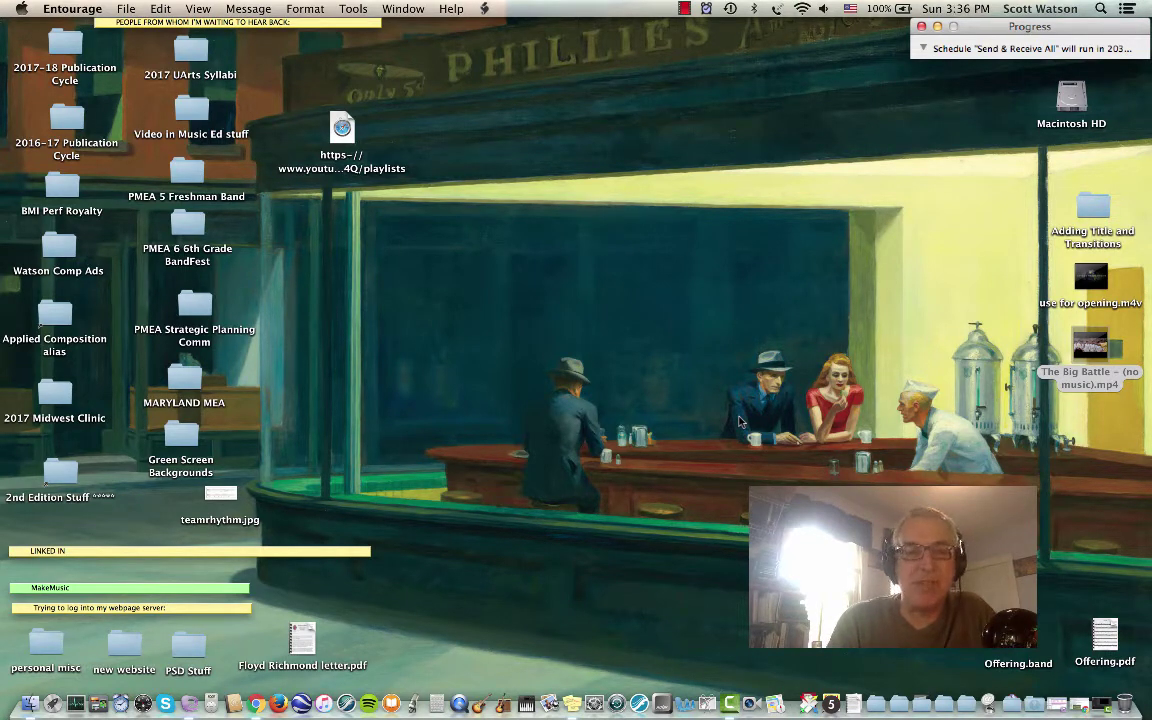
- Import 'use for opening.m4v' and 'The Big Battle - (no music).mp4' from the desktop into the Media Bin
click(1109, 693)
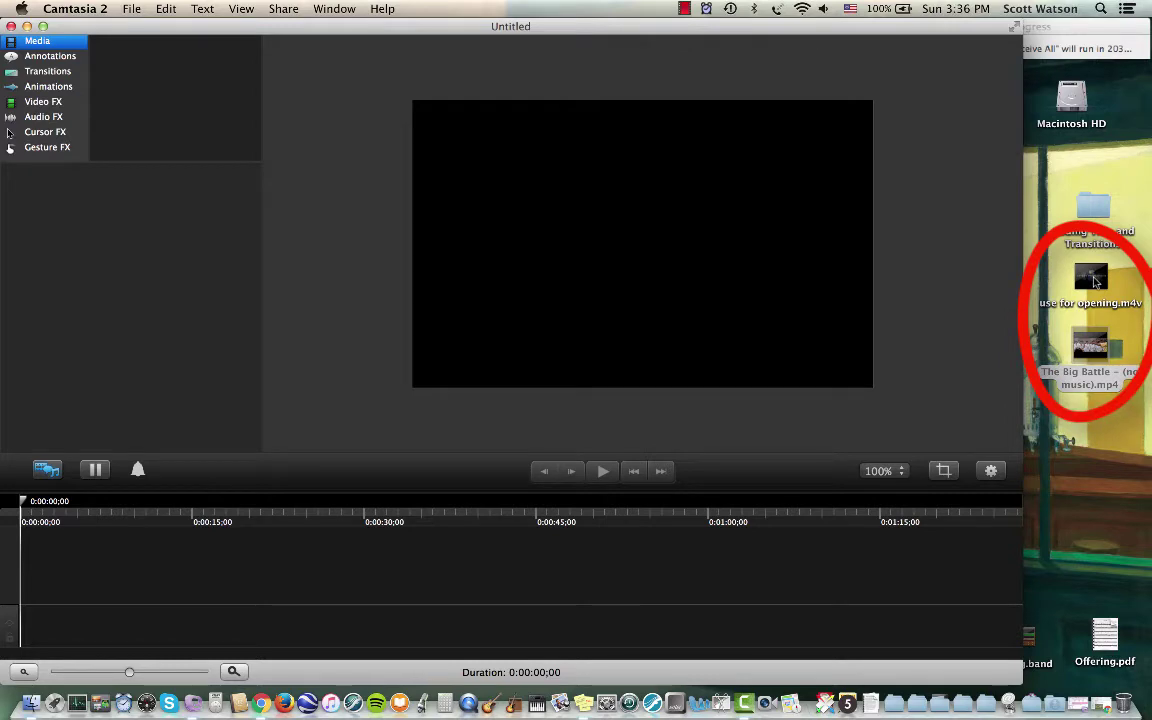
drag(1095, 283, 33, 201)
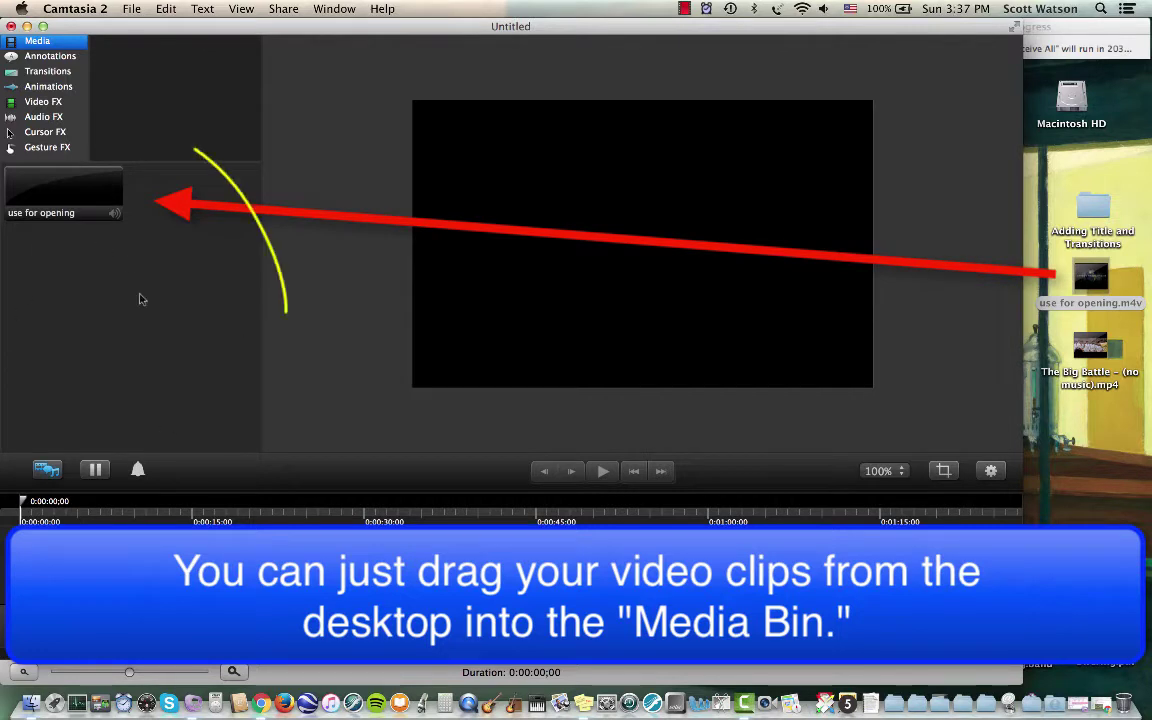
mouse_move(1090, 348)
mouse_down()
mouse_move(500, 285)
mouse_move(175, 205)
mouse_up()
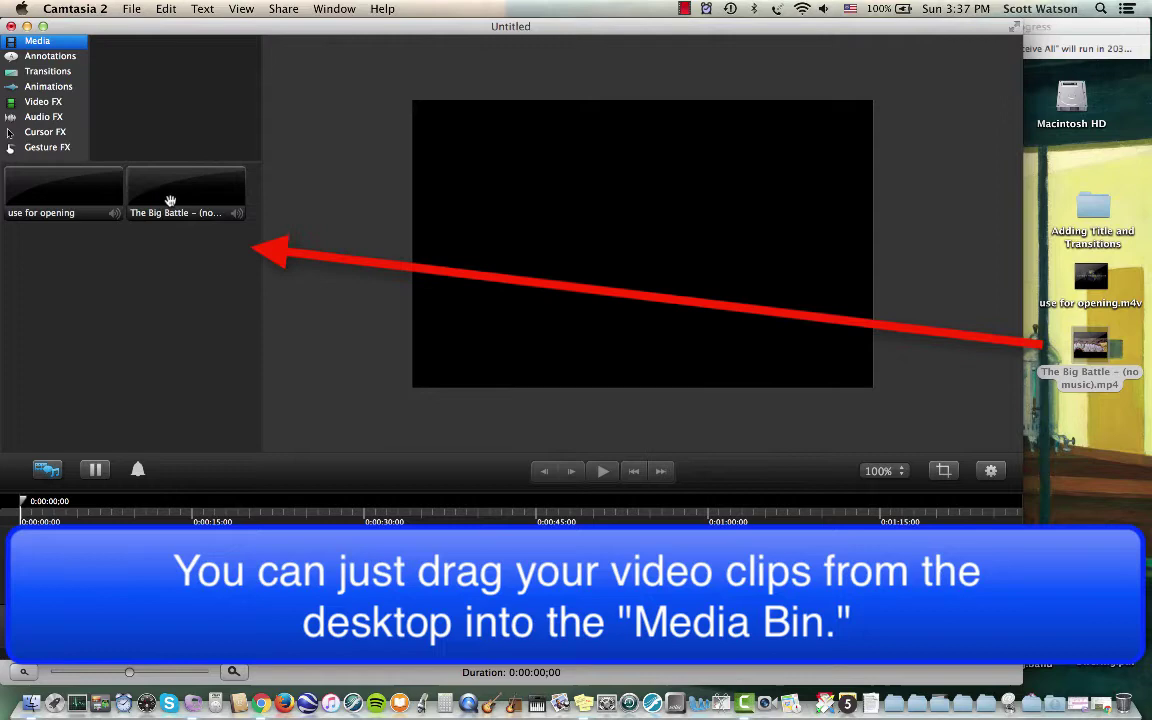
- Place the opening clip at the timeline start with The Big Battle clip on the track below
click(51, 188)
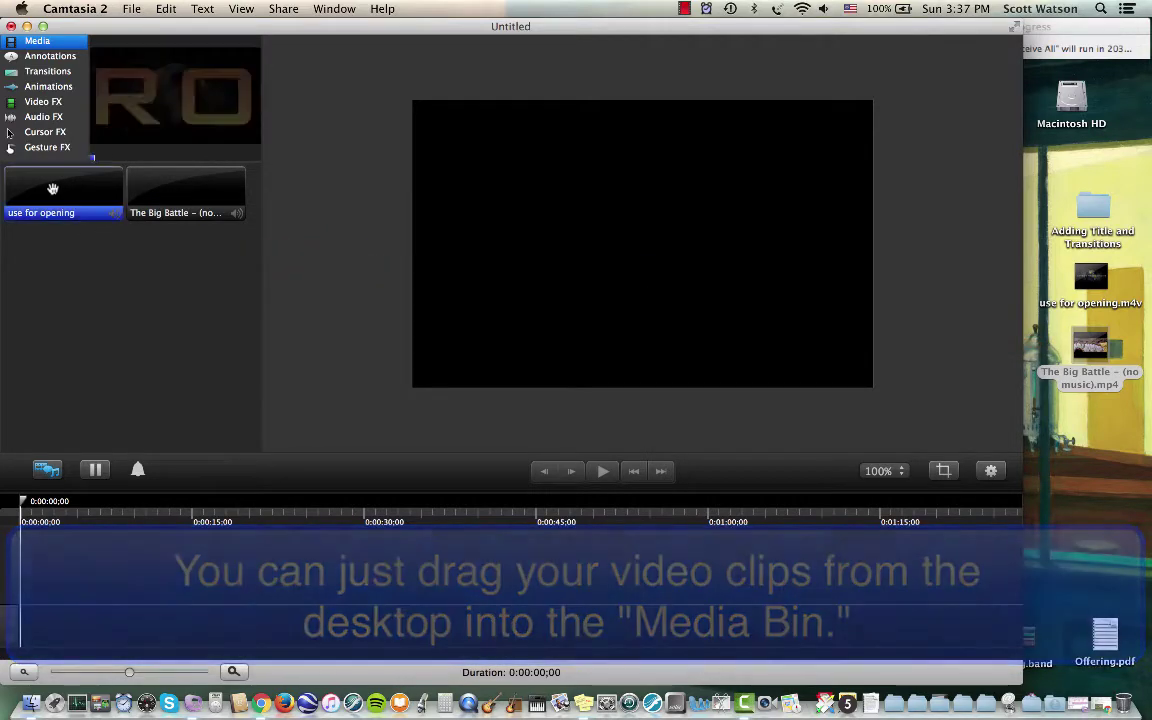
drag(53, 188, 27, 594)
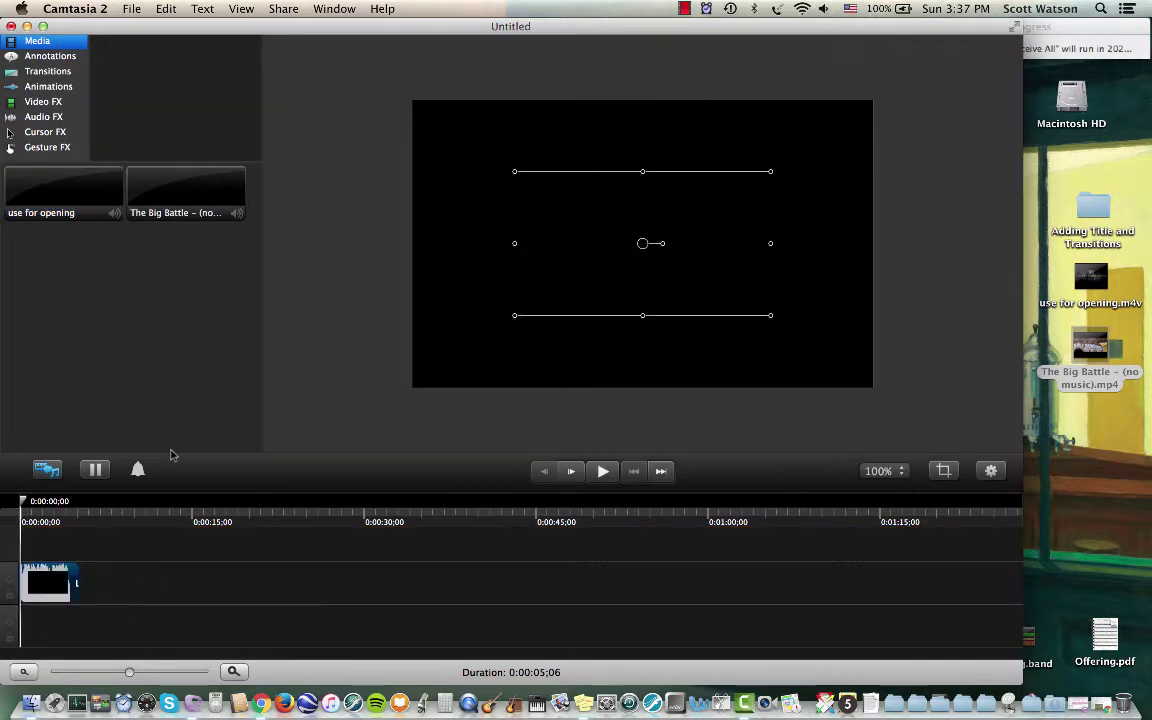
drag(197, 220, 90, 640)
- Scale the opening globe clip to about 180% so it fills the frame
click(53, 520)
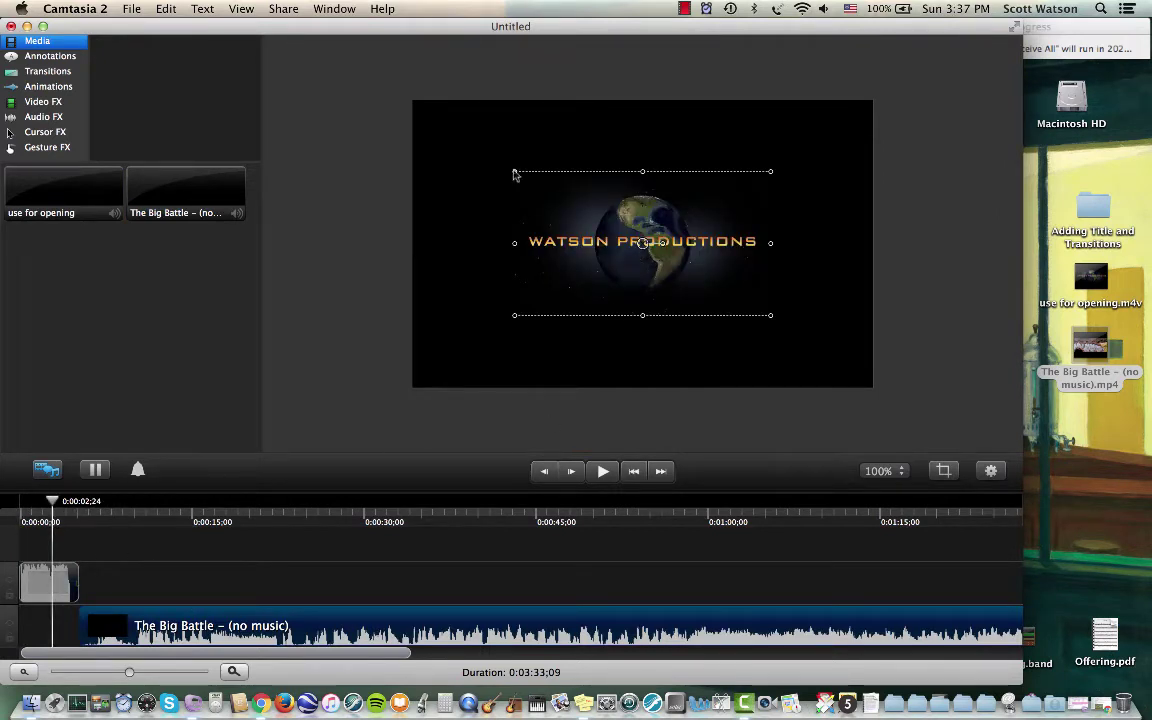
drag(514, 174, 413, 115)
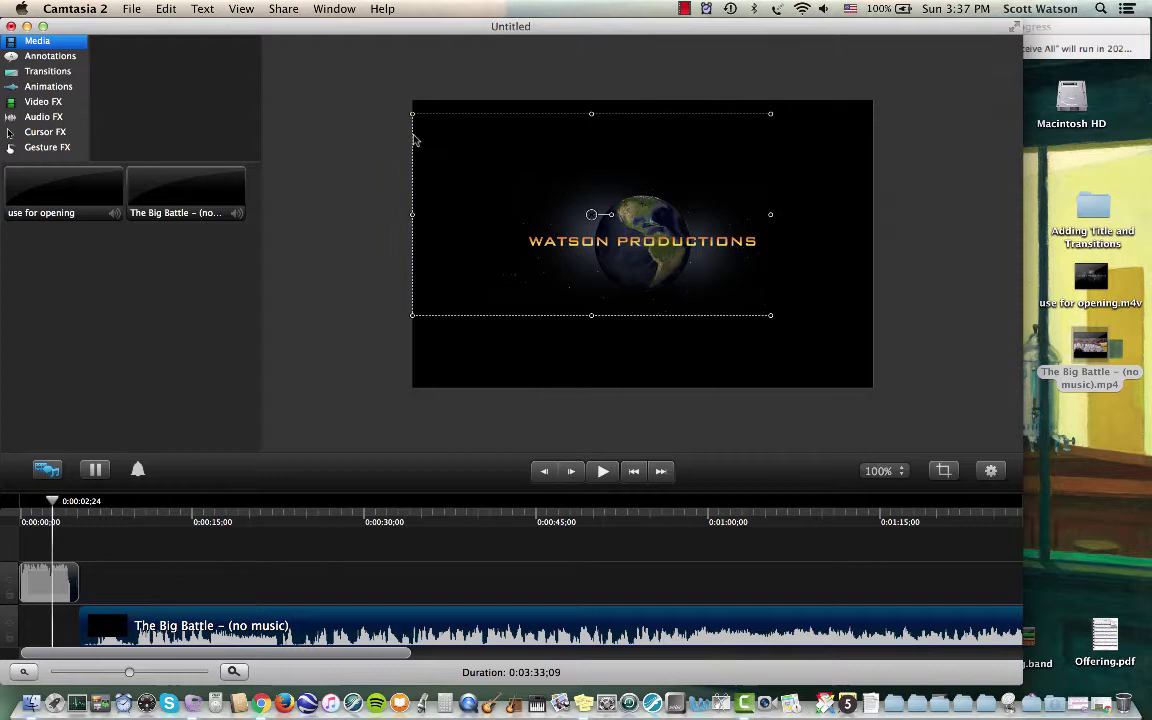
drag(768, 319, 868, 366)
click(131, 522)
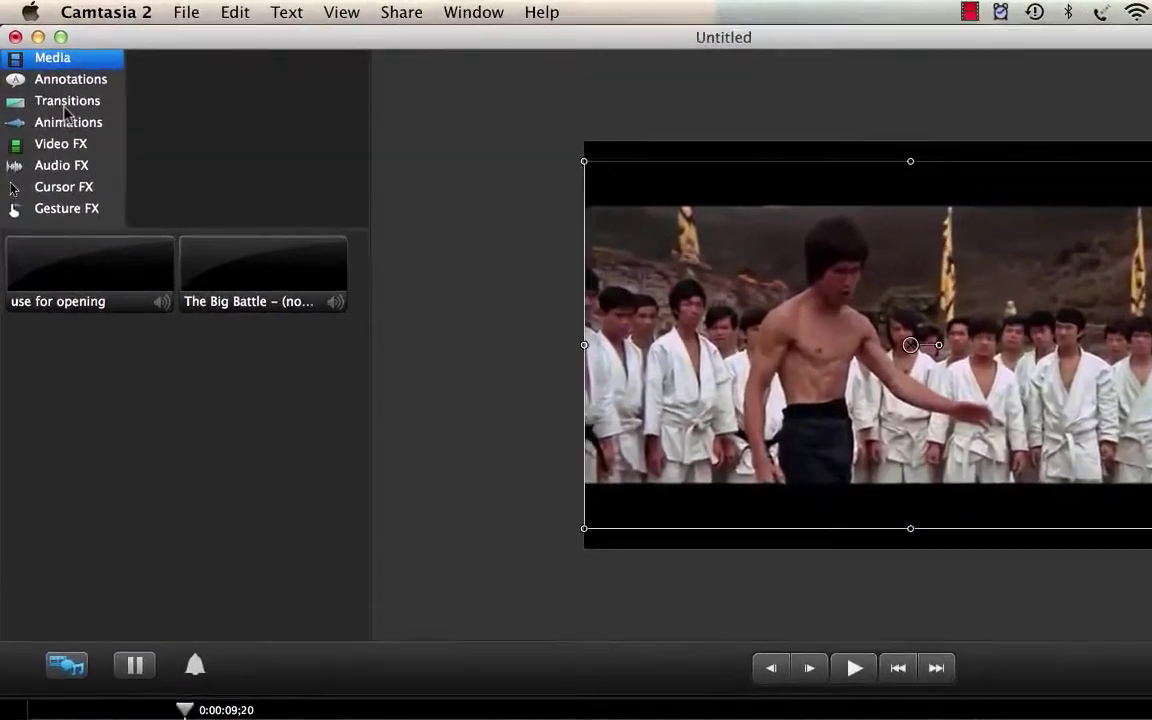
- Add a Fade In/Out transition to the opening clip and start The Big Battle later (0:03:42;07 total)
click(64, 106)
mouse_move(100, 251)
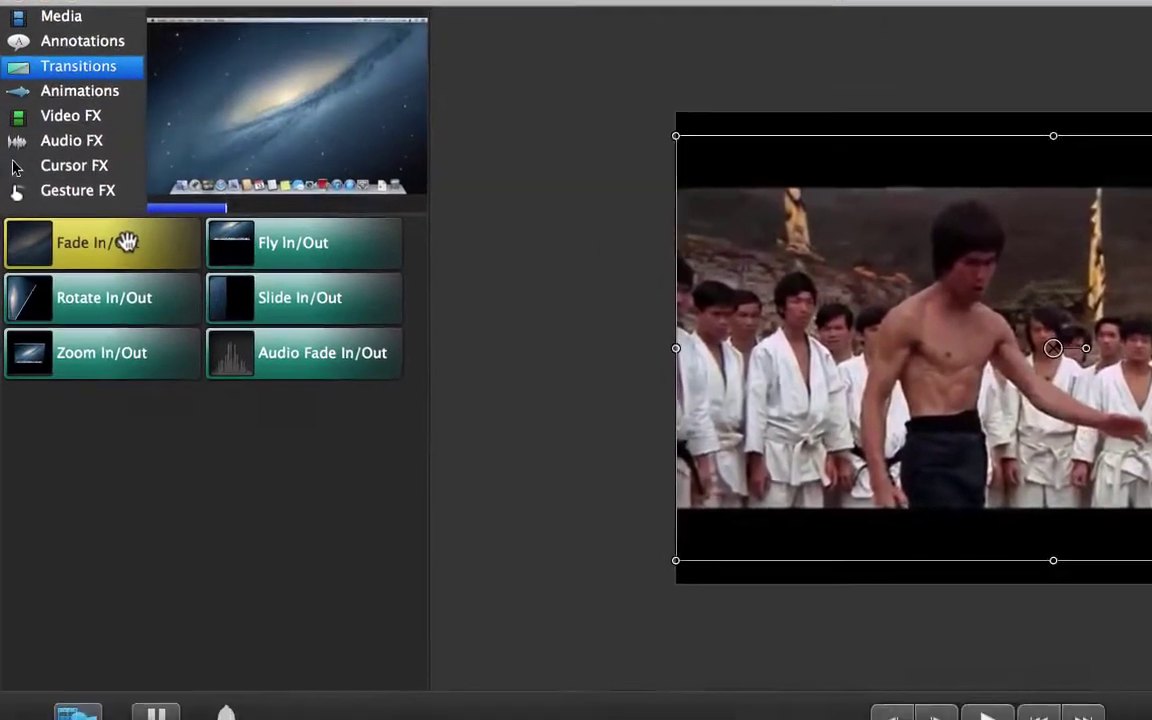
drag(110, 288, 17, 719)
drag(28, 533, 77, 506)
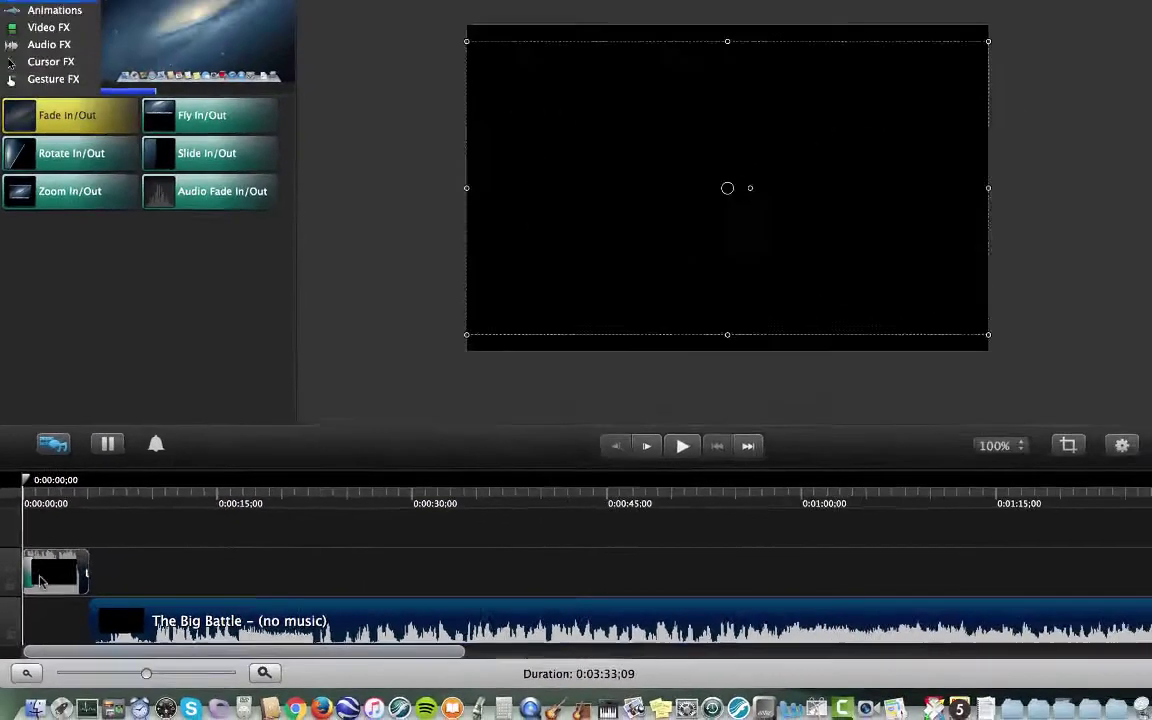
key(space)
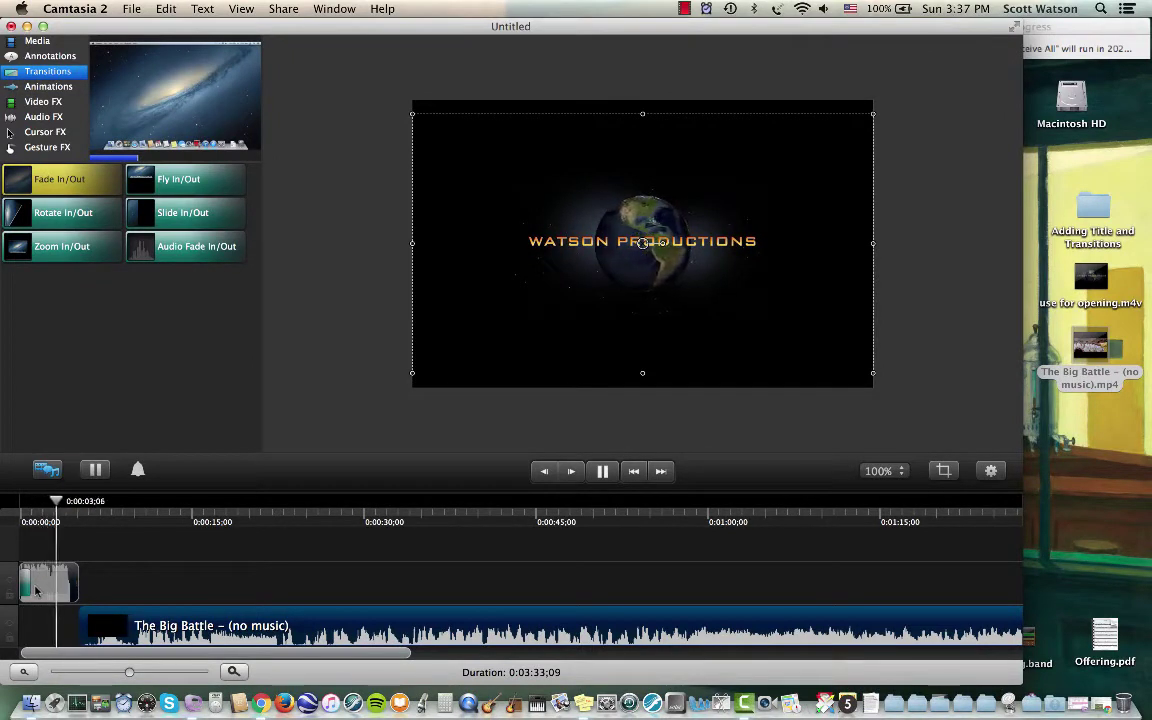
click(80, 618)
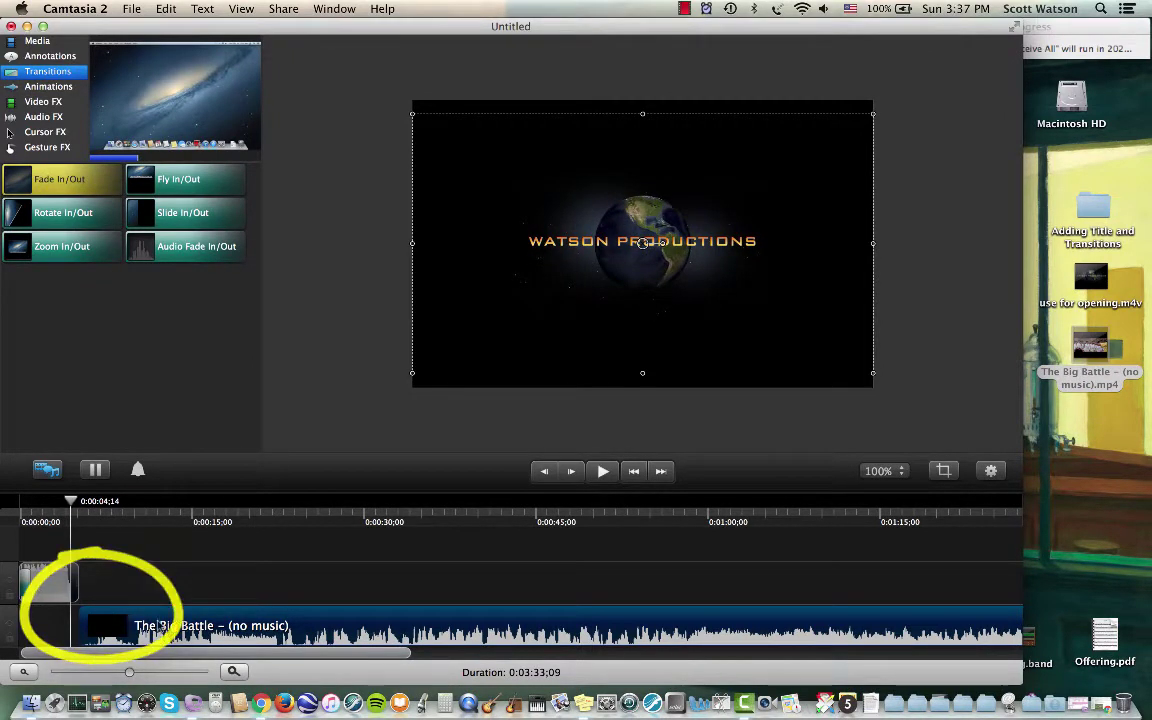
drag(127, 624, 227, 635)
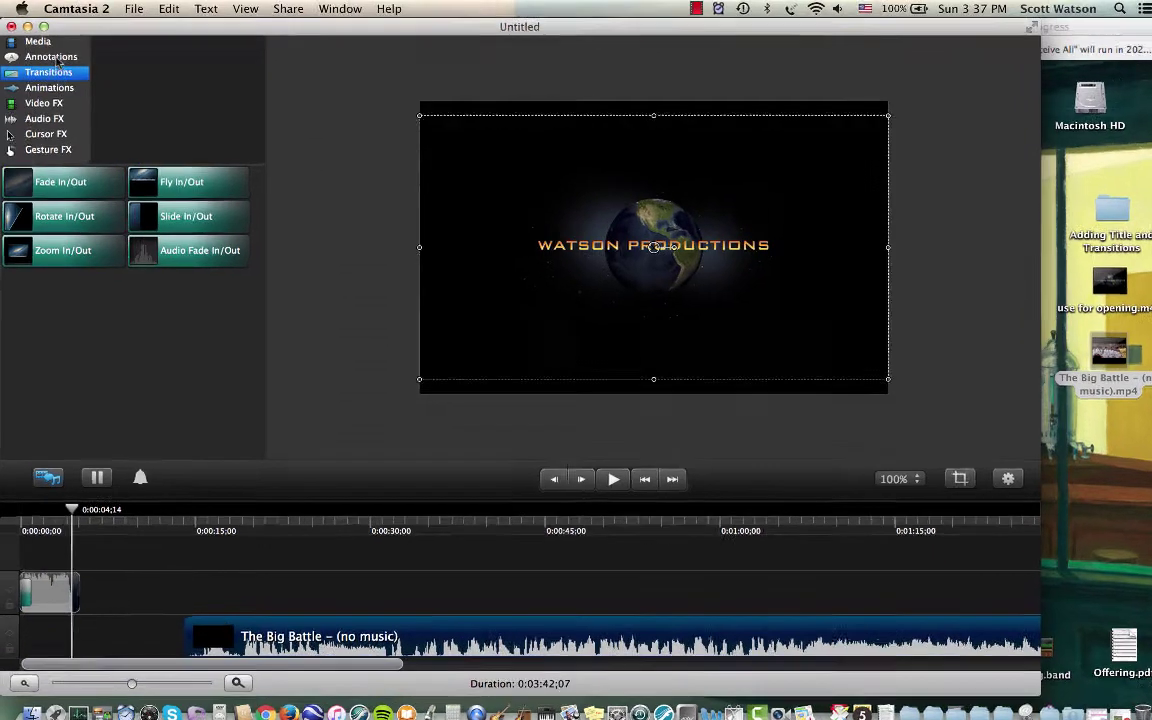
- Add a 'BRUCE LEE IN ACTION' text callout on one line, lasting about six seconds
click(50, 56)
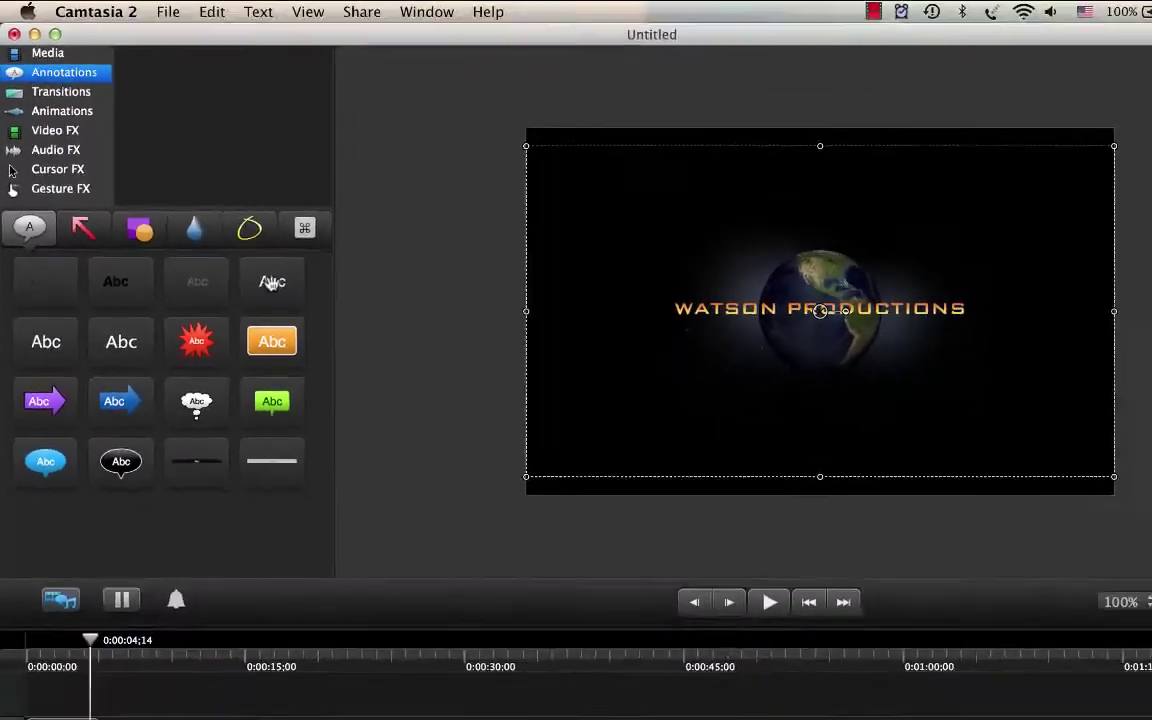
drag(368, 410, 90, 562)
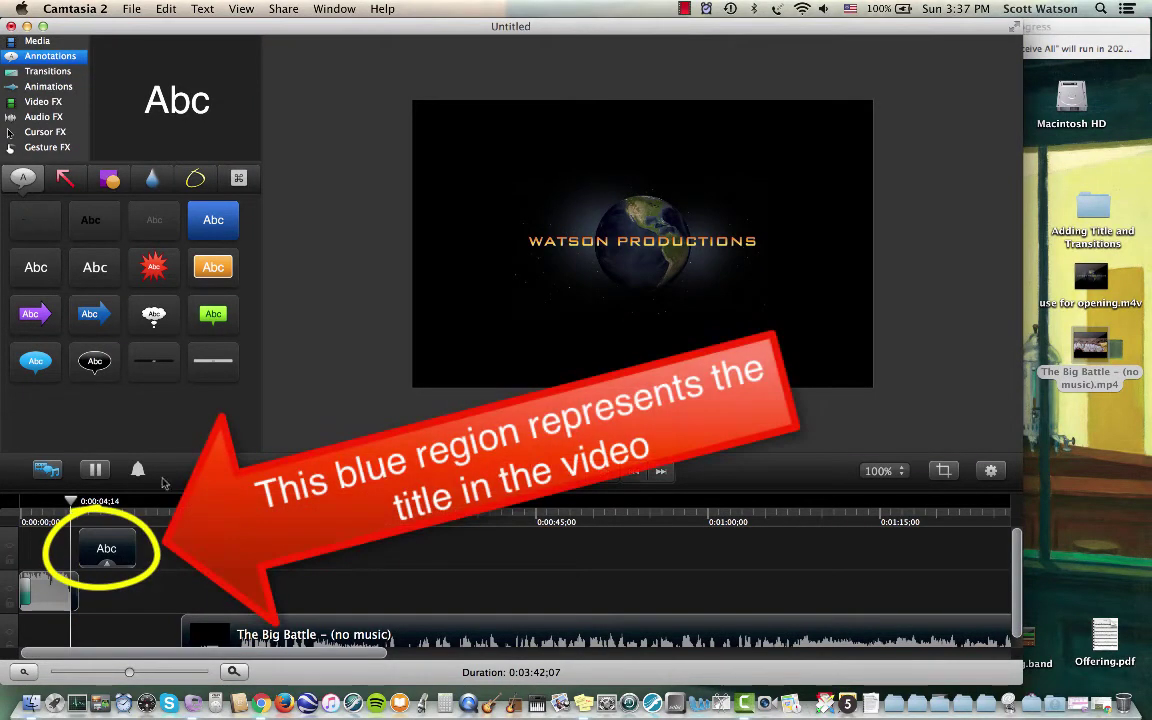
click(106, 514)
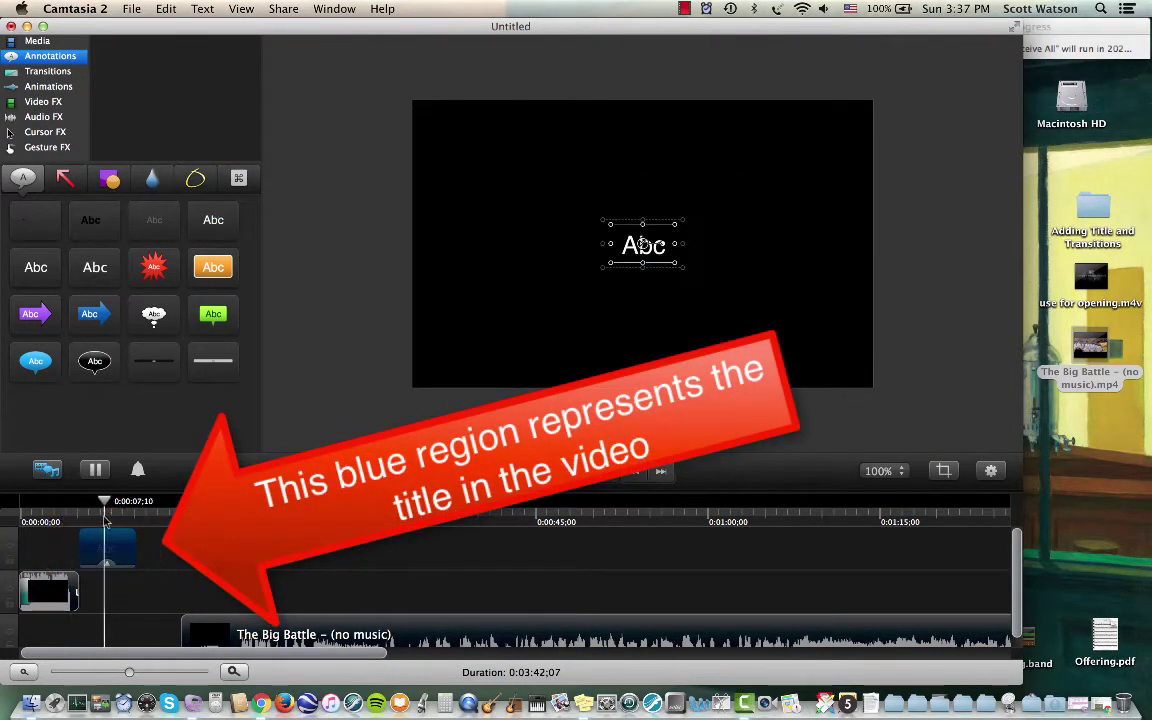
double_click(645, 255)
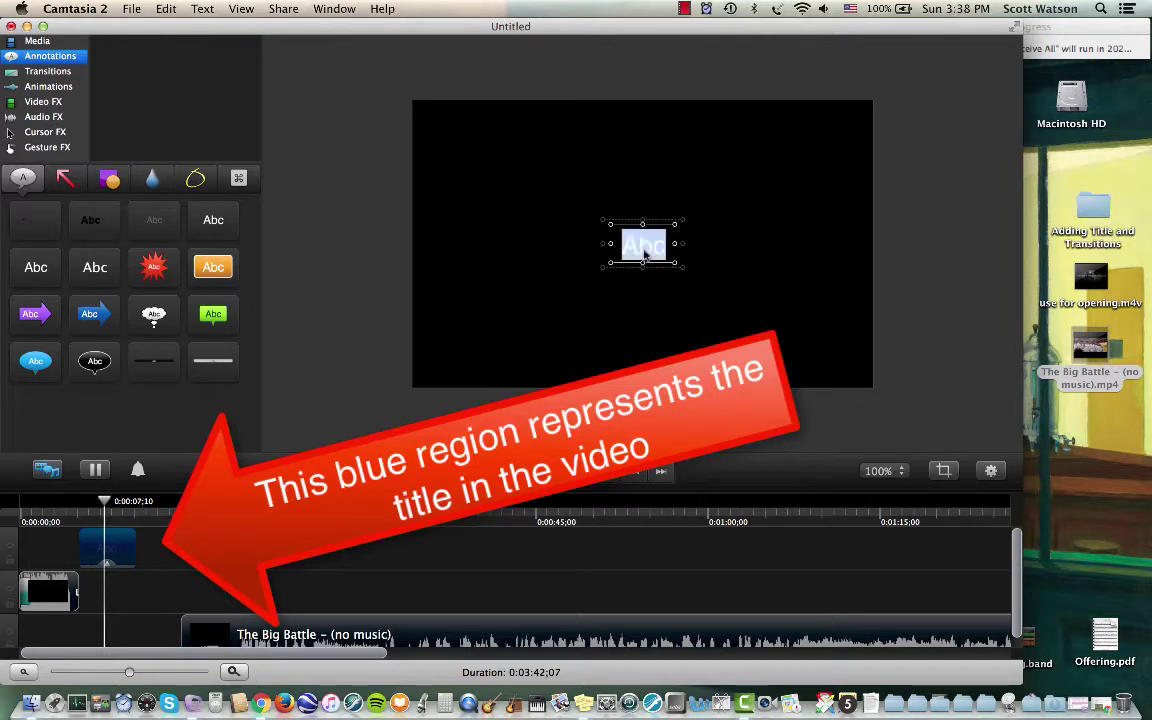
text(BRUCE LEE IN ACTION)
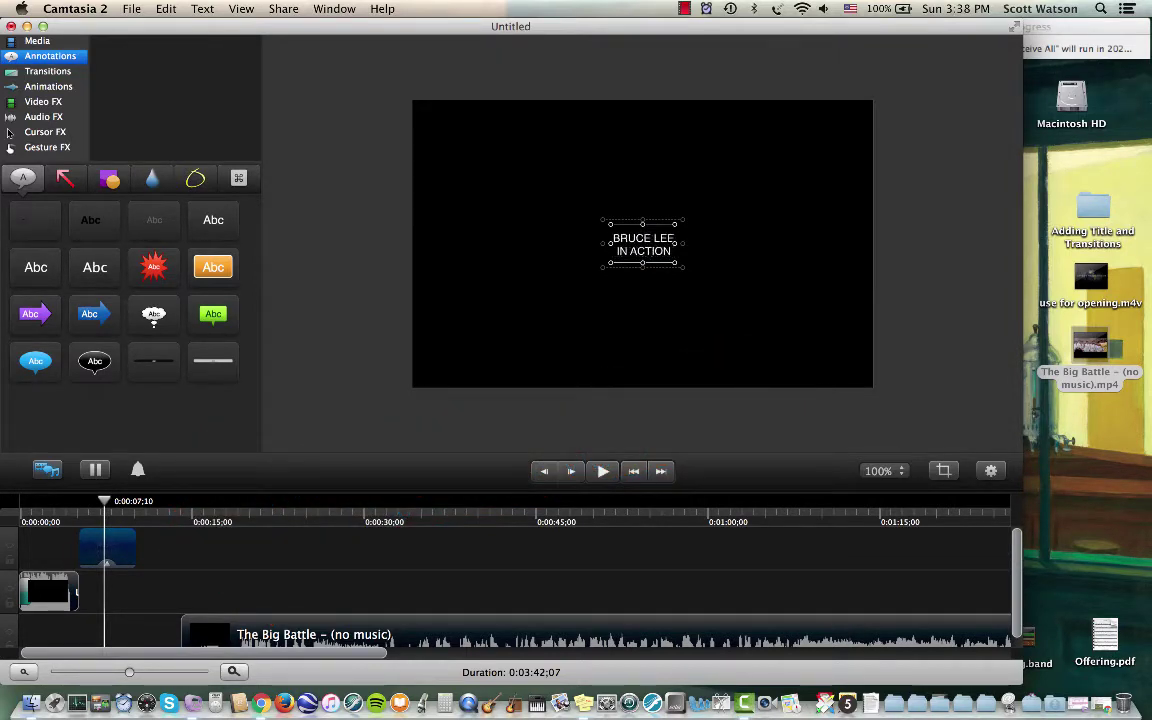
drag(675, 266, 810, 355)
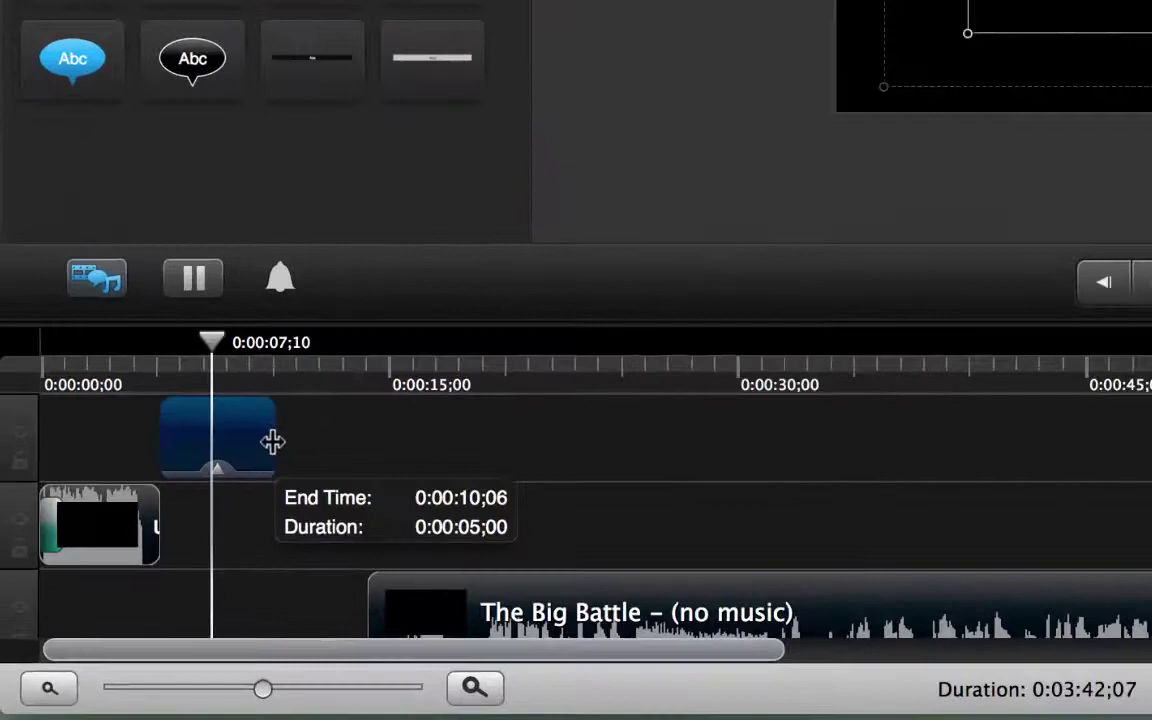
drag(138, 551, 162, 558)
mouse_move(384, 407)
mouse_down()
mouse_move(408, 409)
mouse_move(332, 405)
mouse_up()
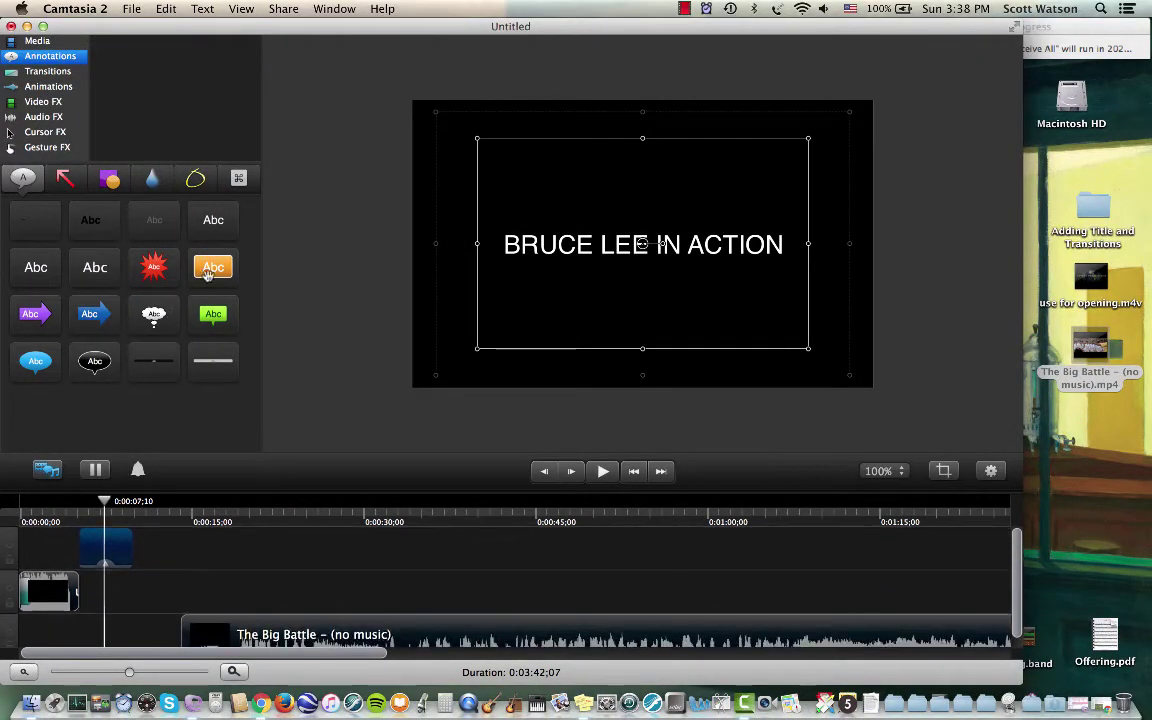
- Add a second text callout and position it beneath the title
drag(208, 218, 136, 497)
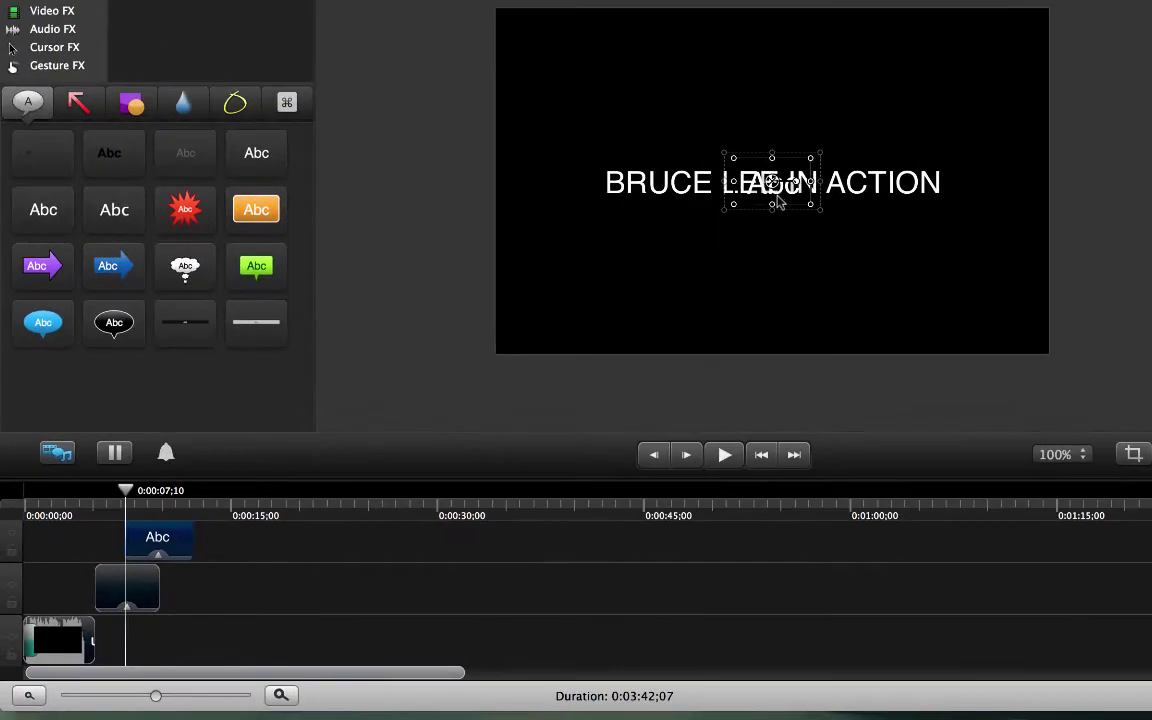
drag(994, 13, 1011, 143)
drag(765, 288, 784, 286)
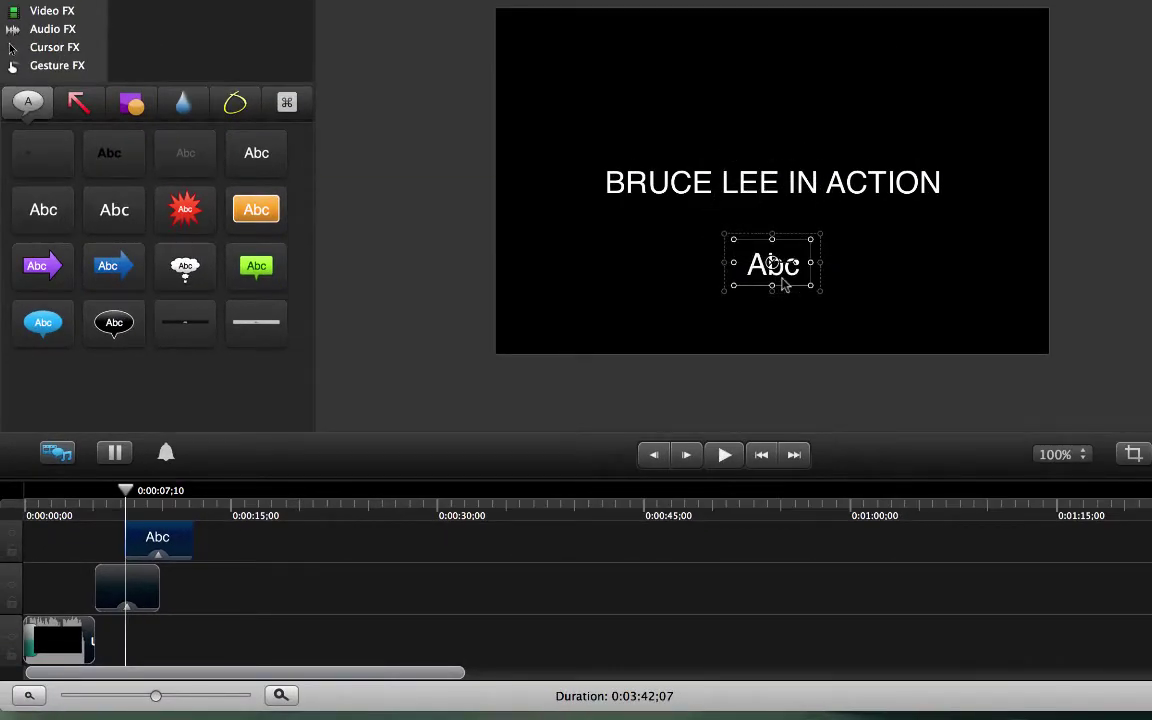
- Replace its text with the creator's production credit, widen it to one line, and centre it
double_click(783, 280)
text(A W)
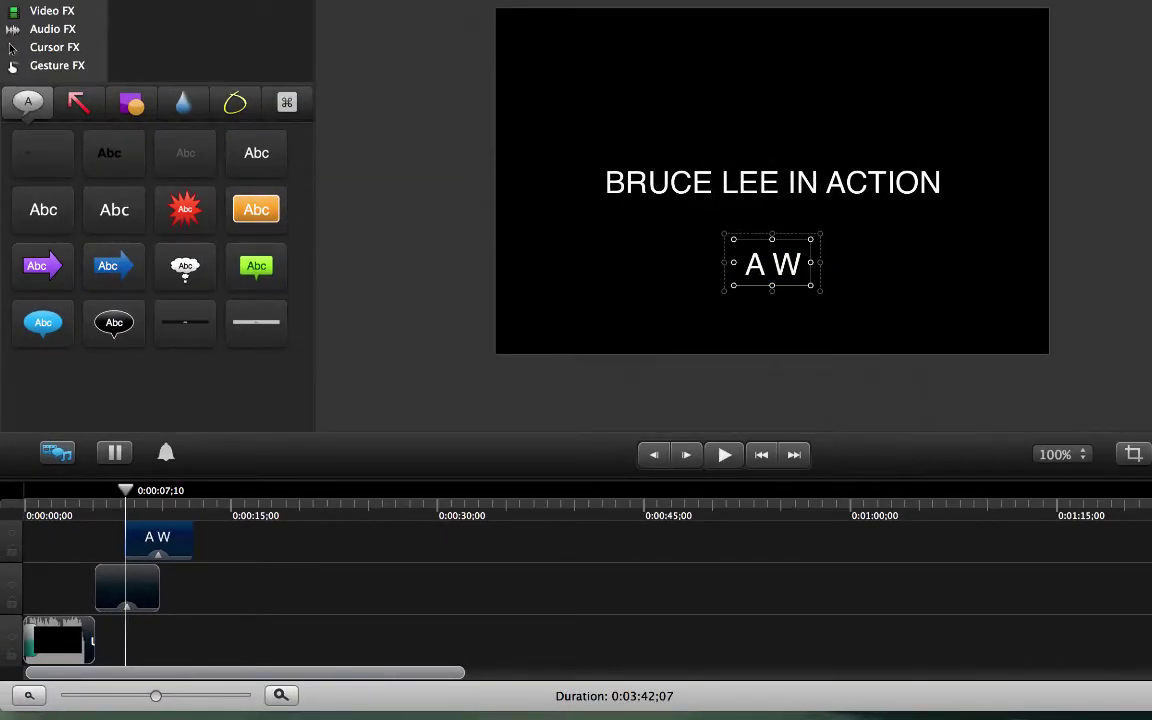
text(a)
key(BackSpace)
key(BackSpace)
key(BackSpace)
text(Scot)
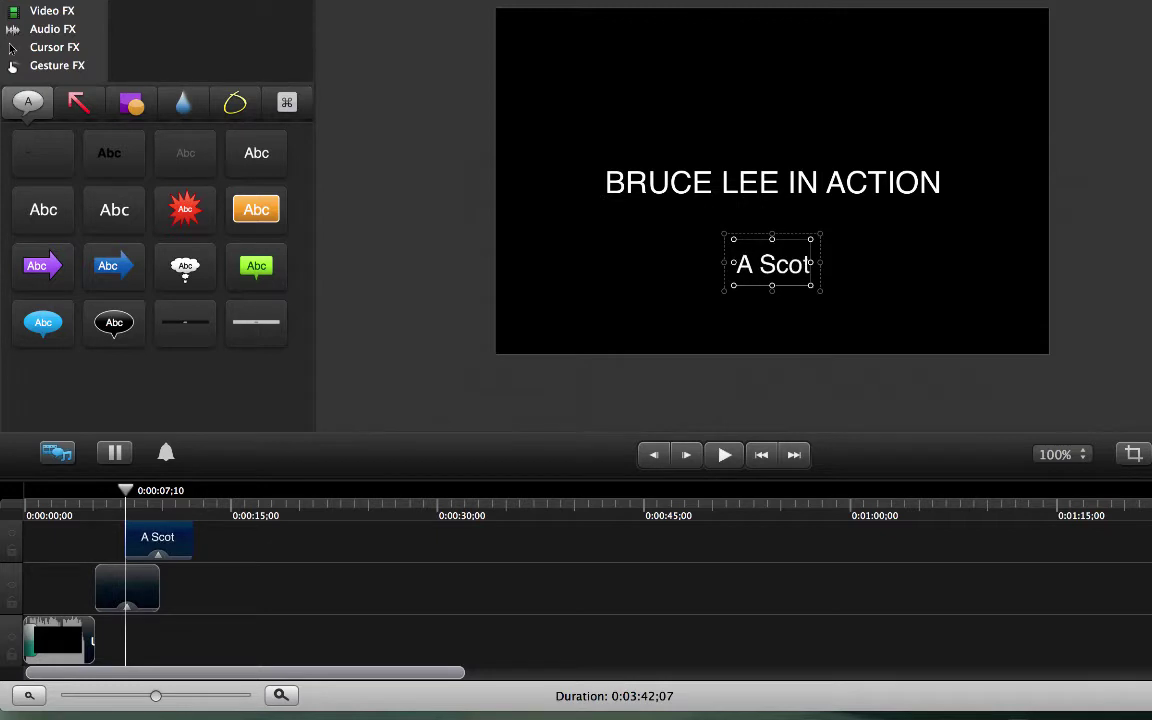
text(t Watson Production)
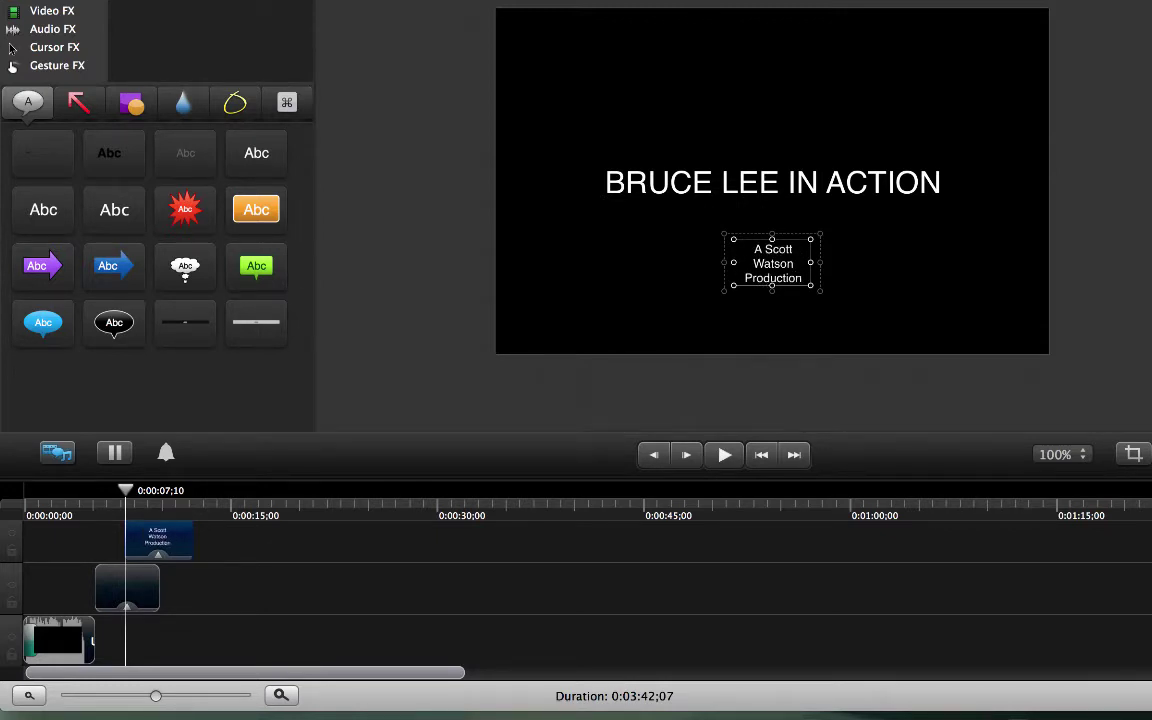
drag(813, 266, 933, 278)
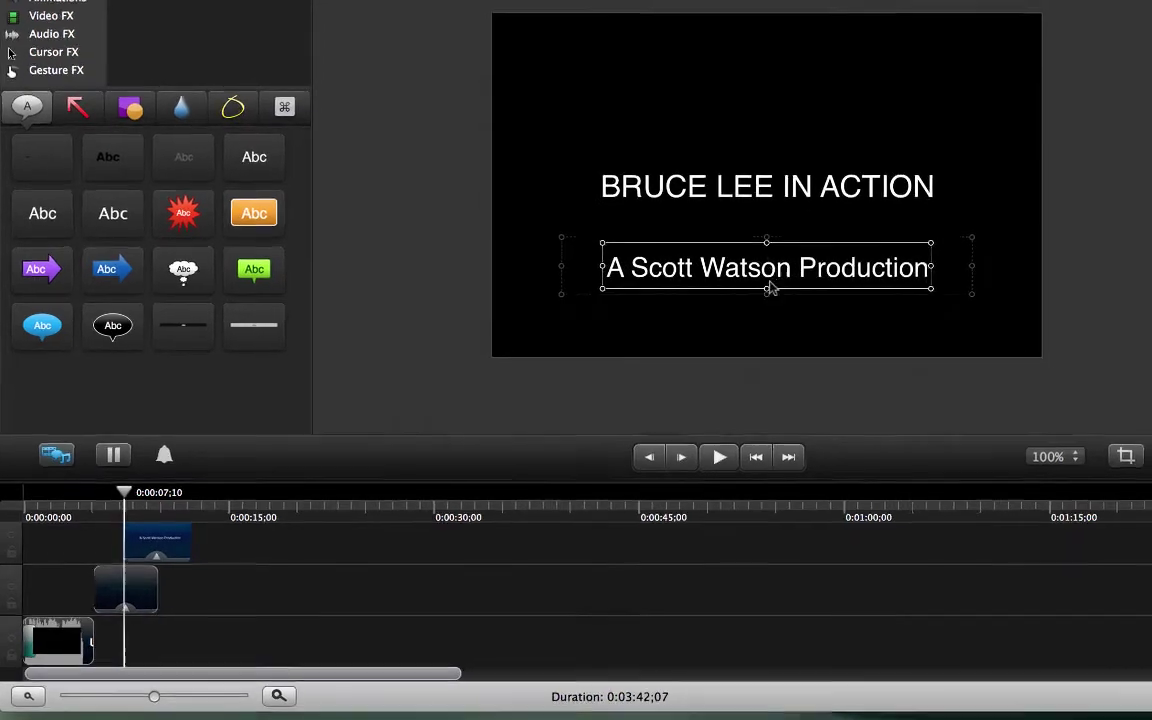
drag(777, 270, 776, 293)
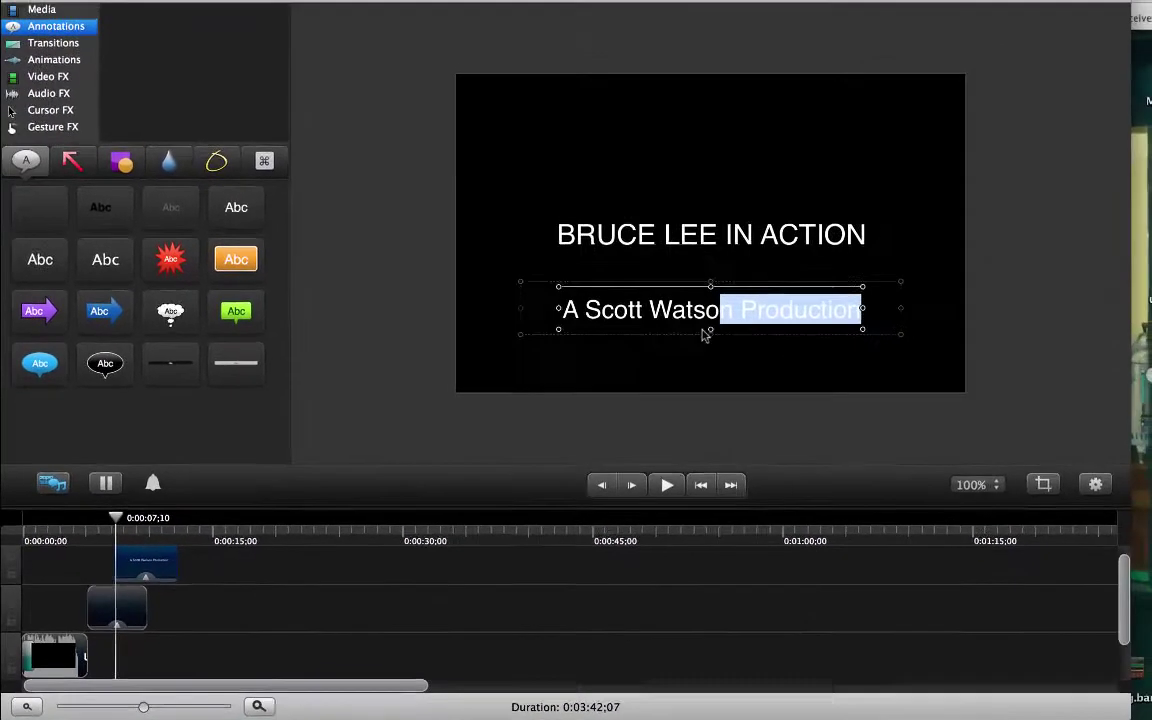
click(705, 336)
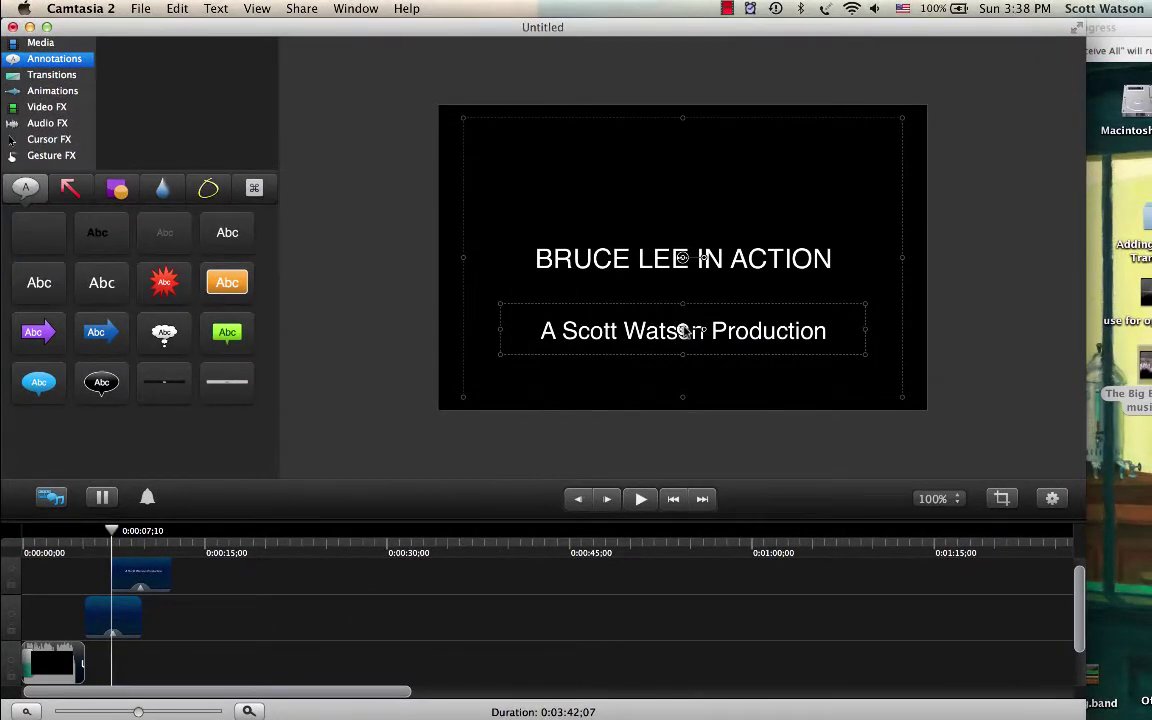
drag(683, 330, 683, 355)
- Set the credit text to Helvetica Oblique at size 48
double_click(679, 358)
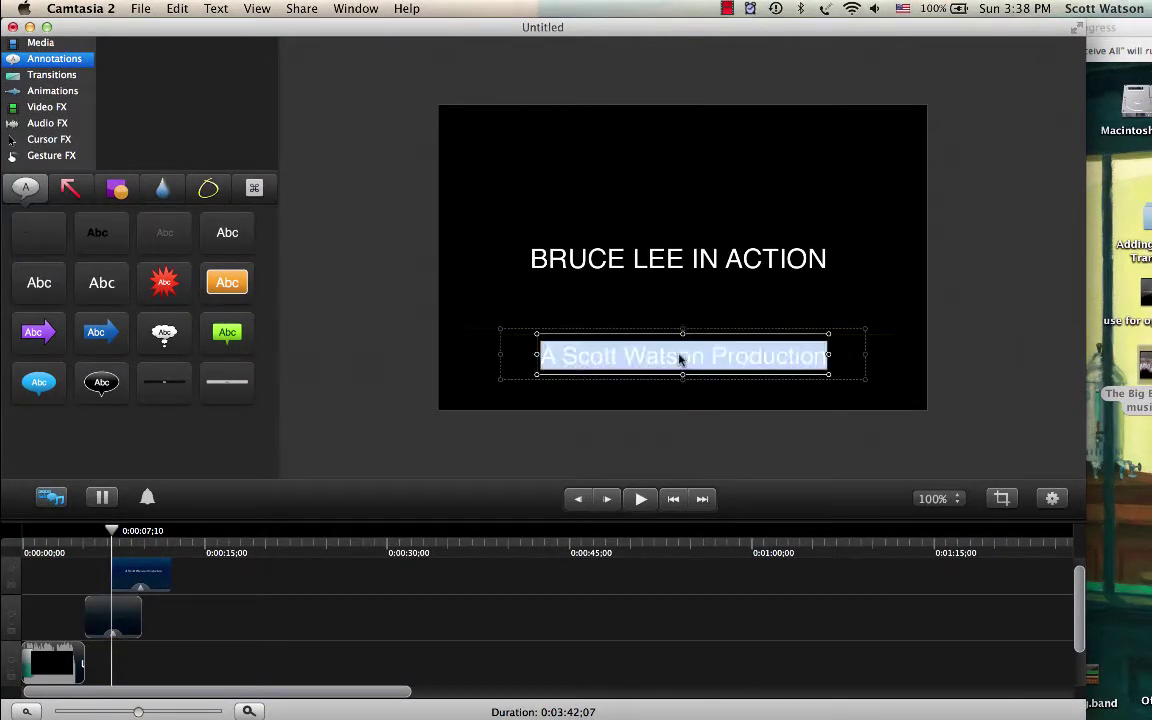
click(1052, 499)
click(1052, 155)
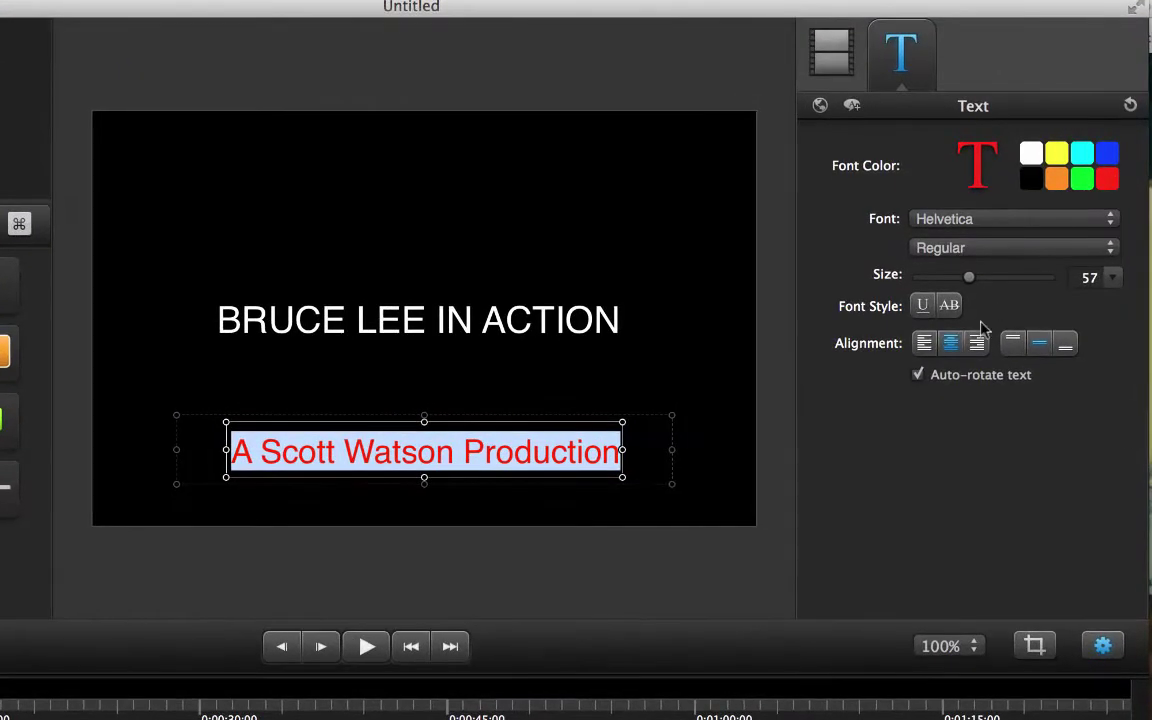
click(980, 252)
click(966, 284)
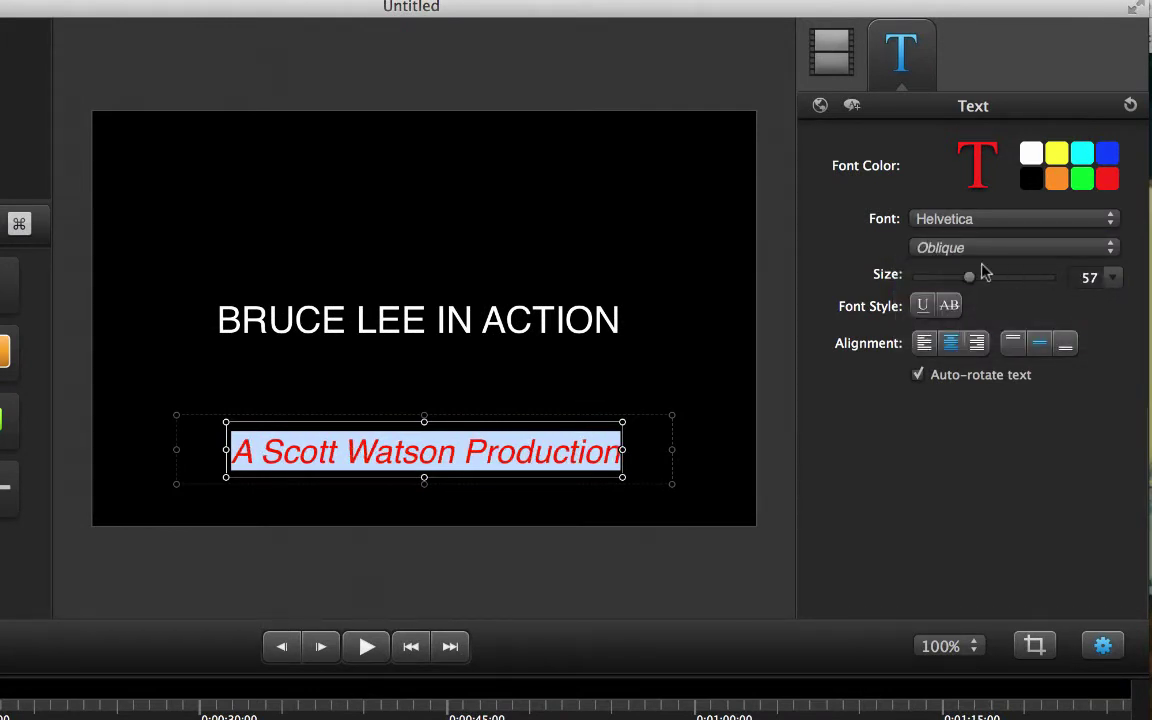
drag(972, 281, 963, 281)
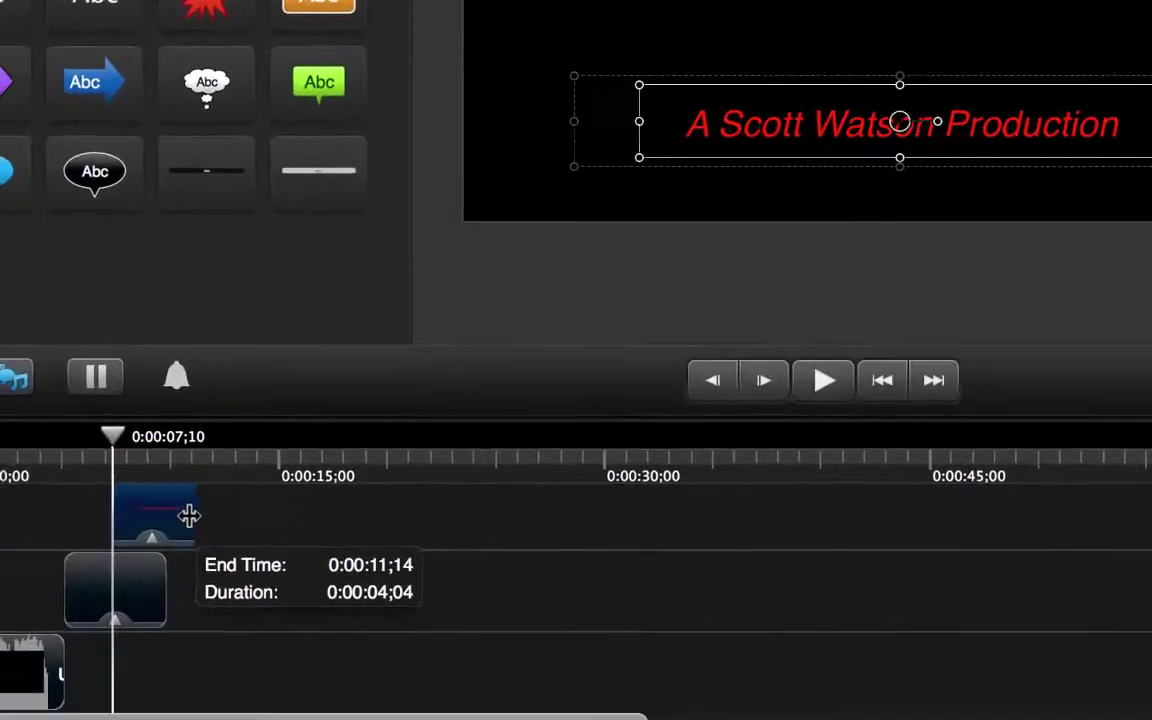
- Shorten the credit callout clip and preview the intro up to the main title
drag(0, 719, 0, 719)
drag(262, 447, 262, 447)
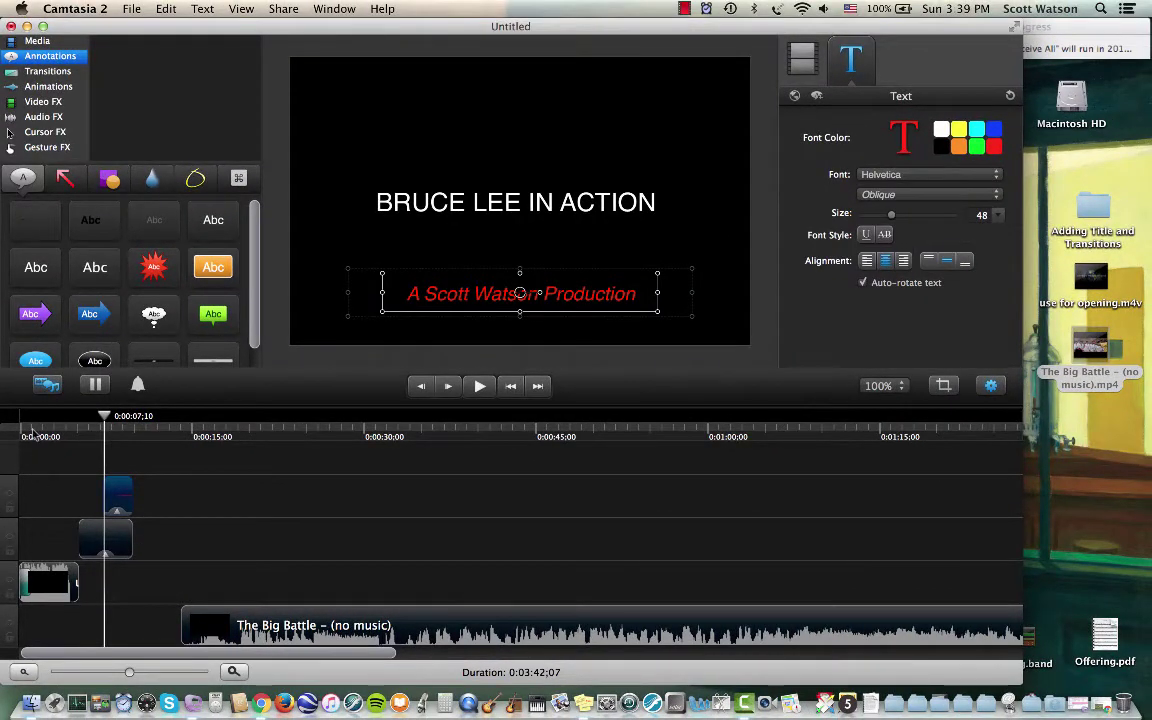
click(33, 432)
drag(33, 432, 110, 447)
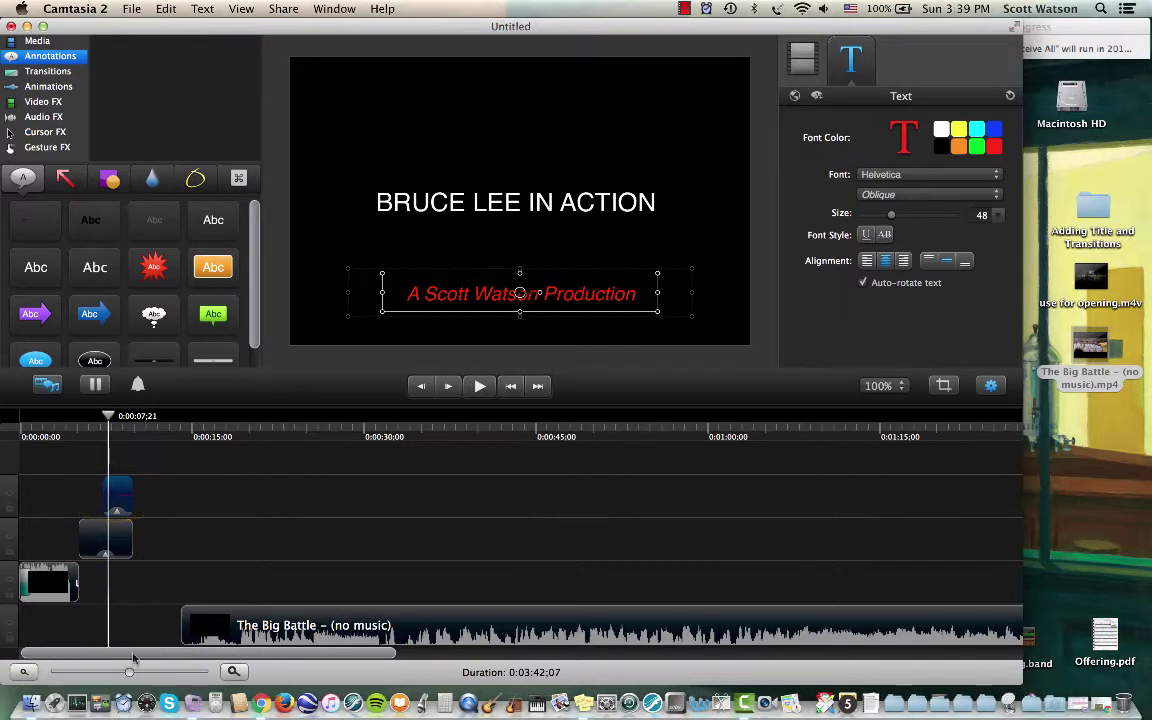
- Add Fade In/Out to the credit caption and move The Big Battle to start just before 10 s
drag(128, 672, 154, 672)
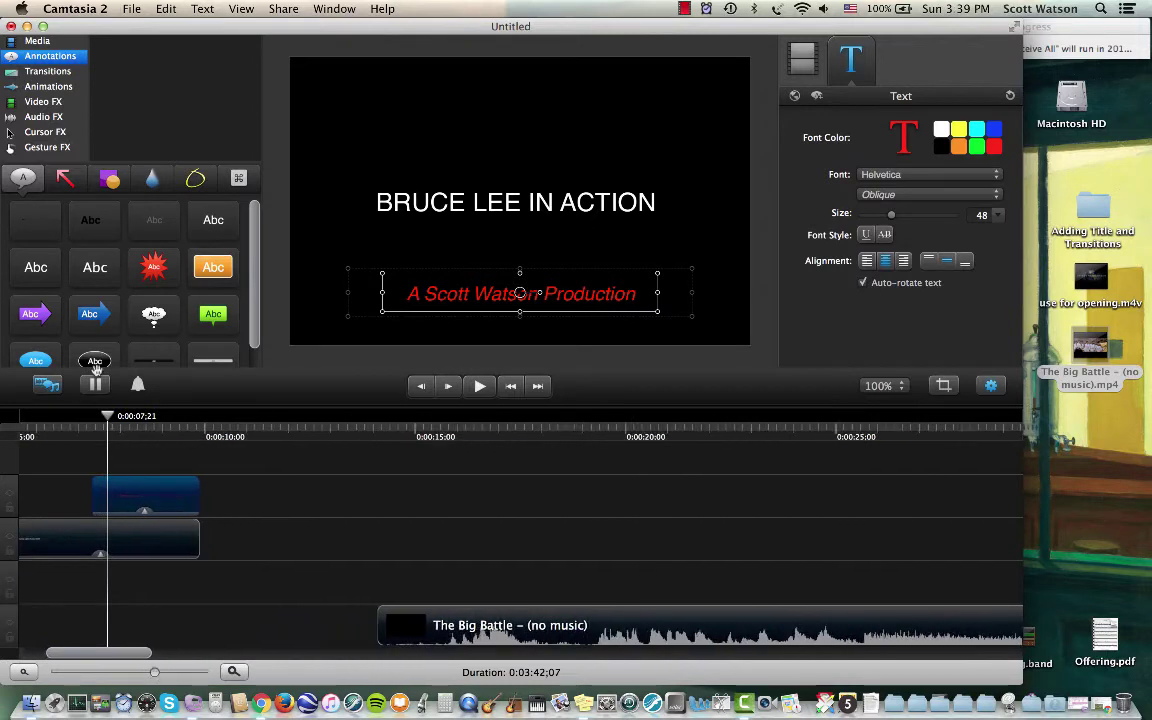
click(47, 71)
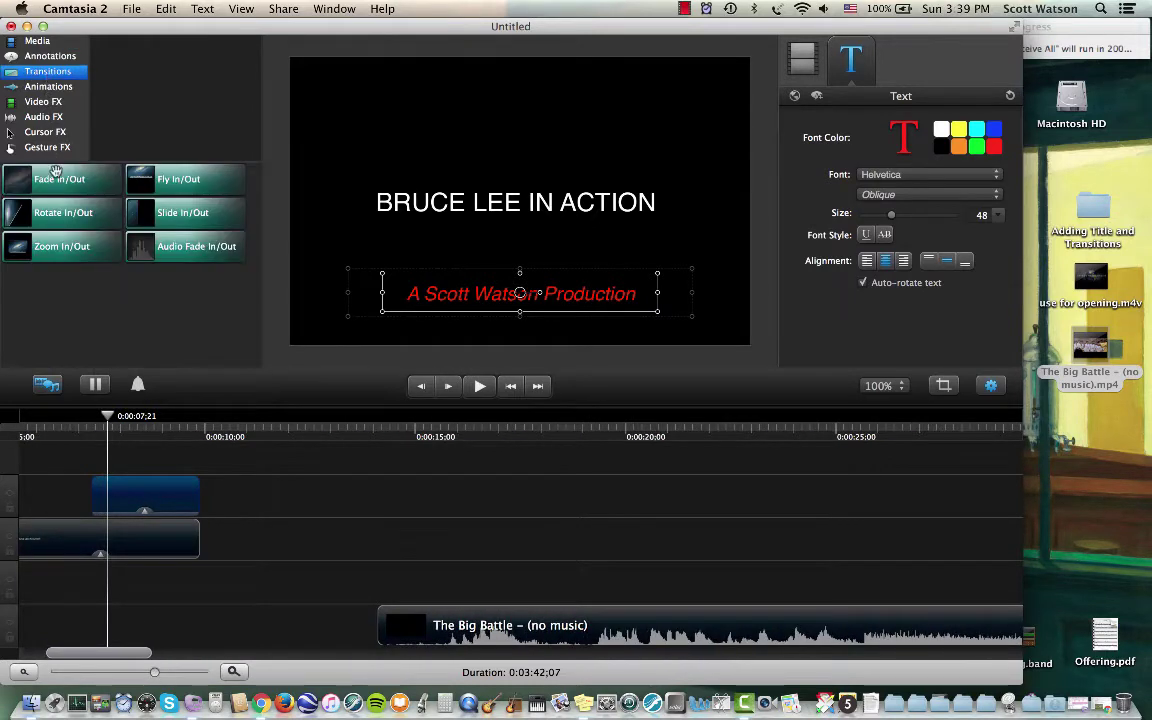
click(59, 177)
drag(59, 177, 112, 495)
drag(106, 428, 88, 430)
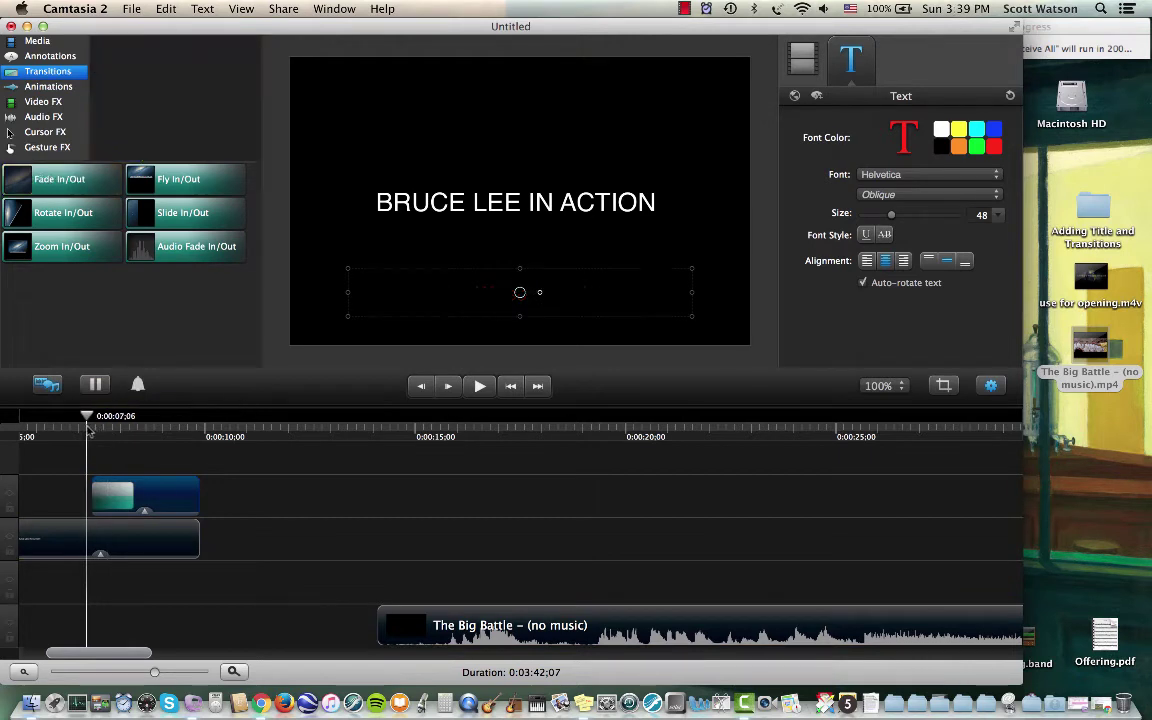
key(space)
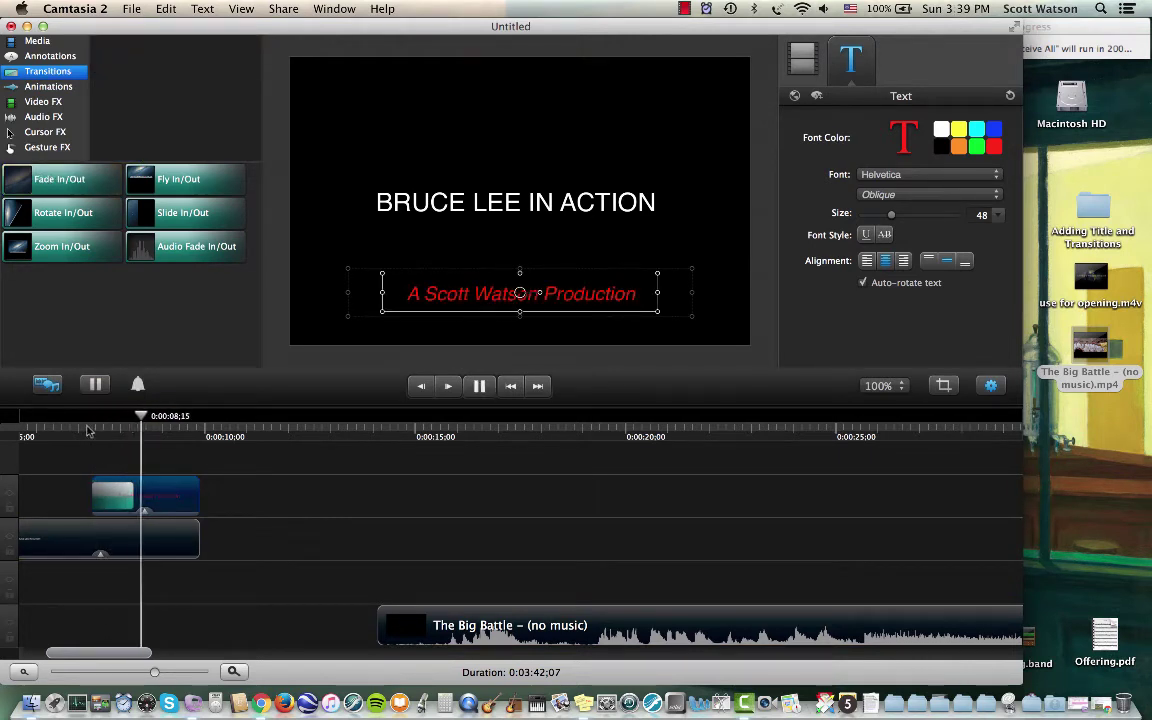
key(space)
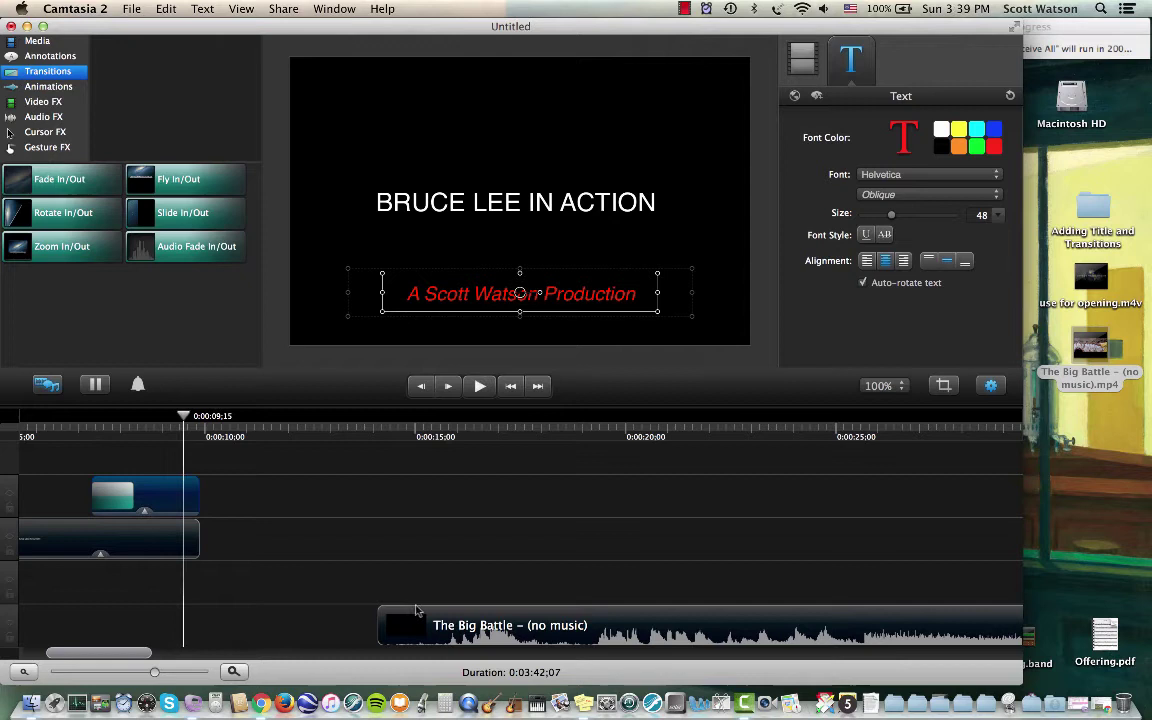
drag(417, 611, 222, 621)
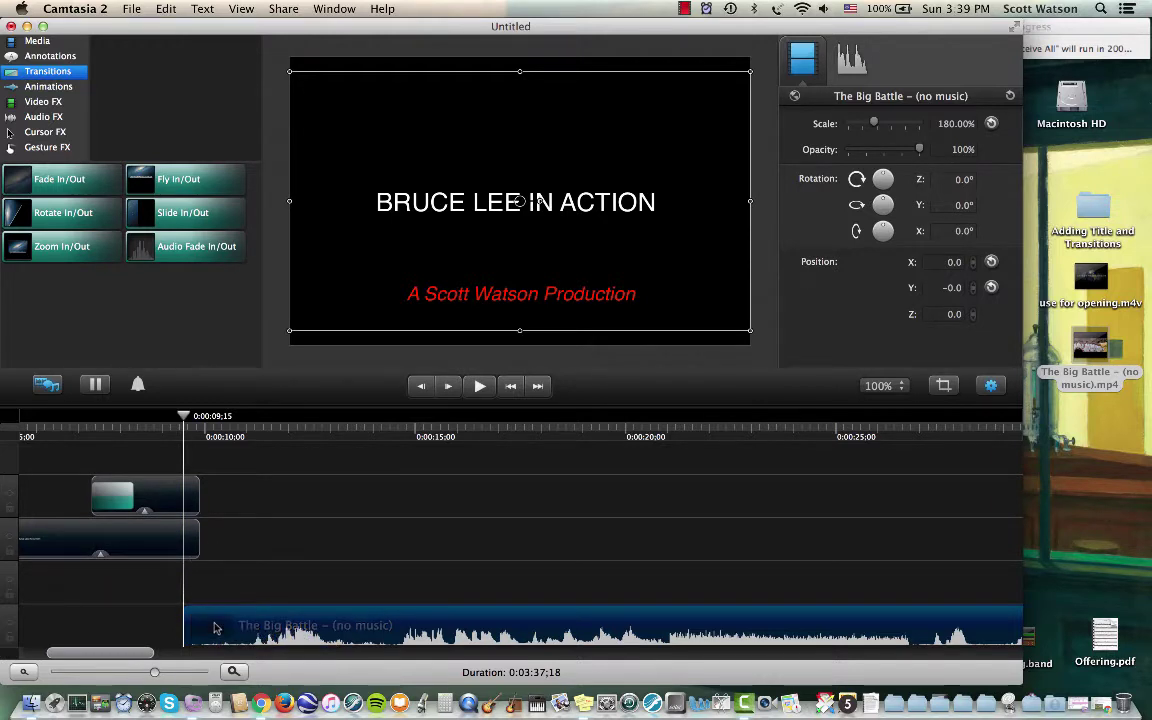
- Add Fade In/Out transitions to The Big Battle's start and both title clips
click(221, 438)
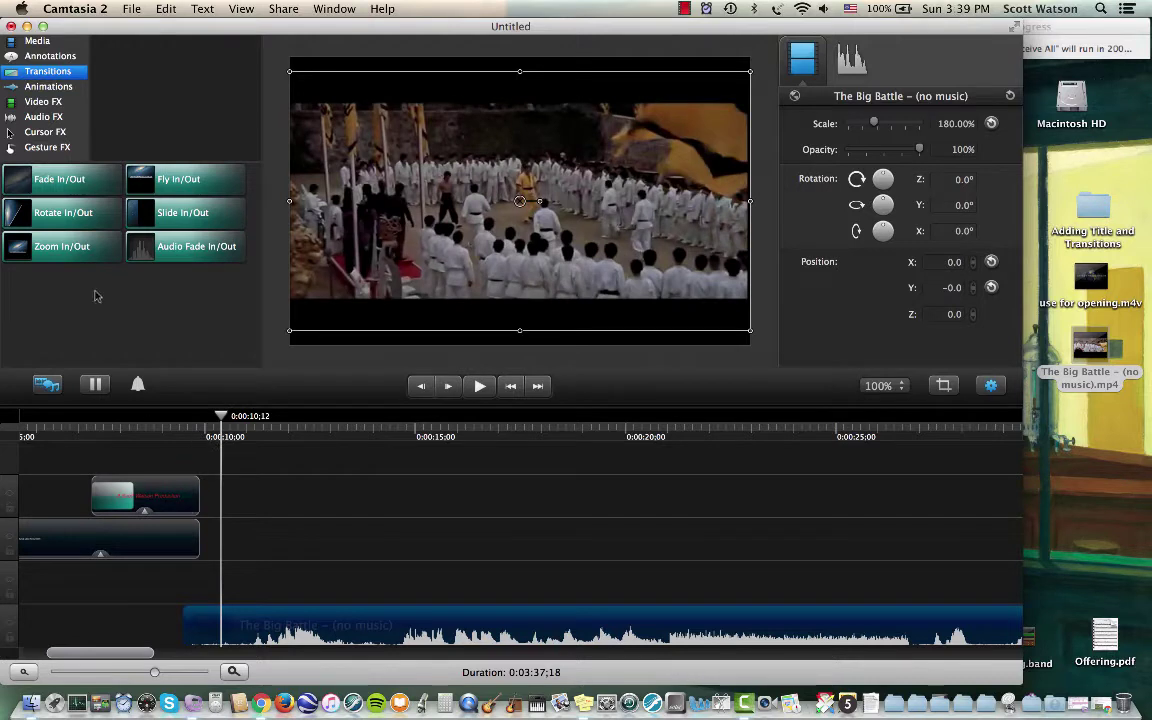
drag(65, 180, 193, 627)
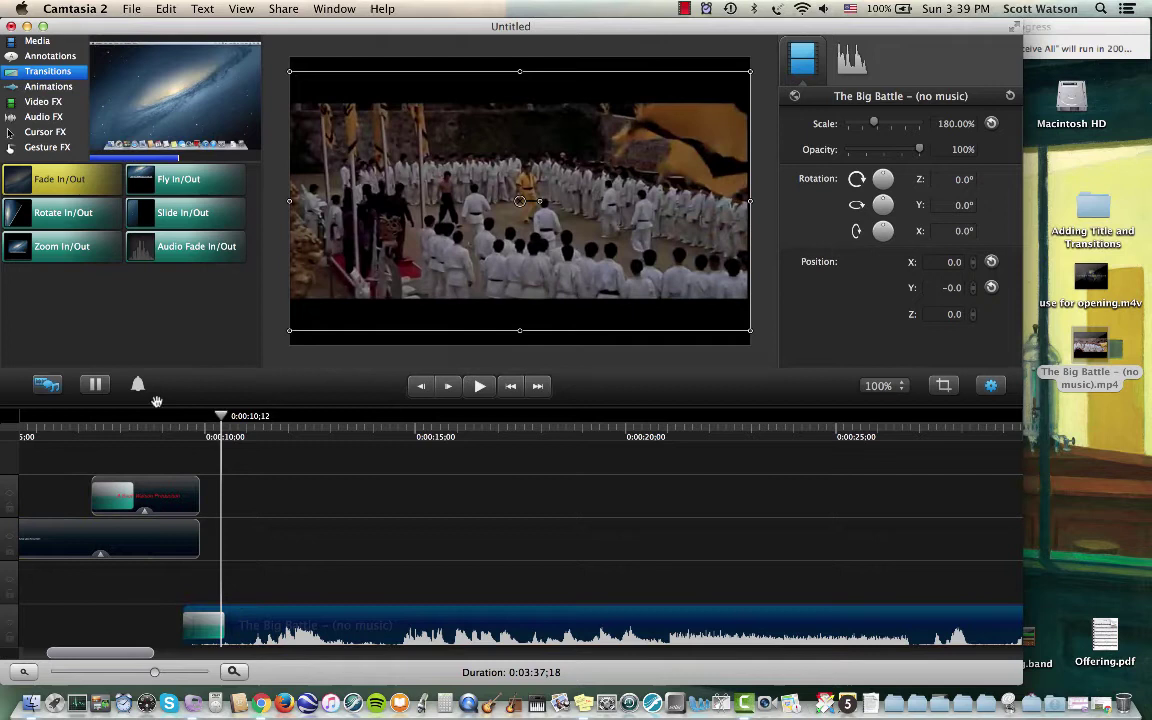
drag(56, 176, 190, 494)
drag(78, 179, 181, 537)
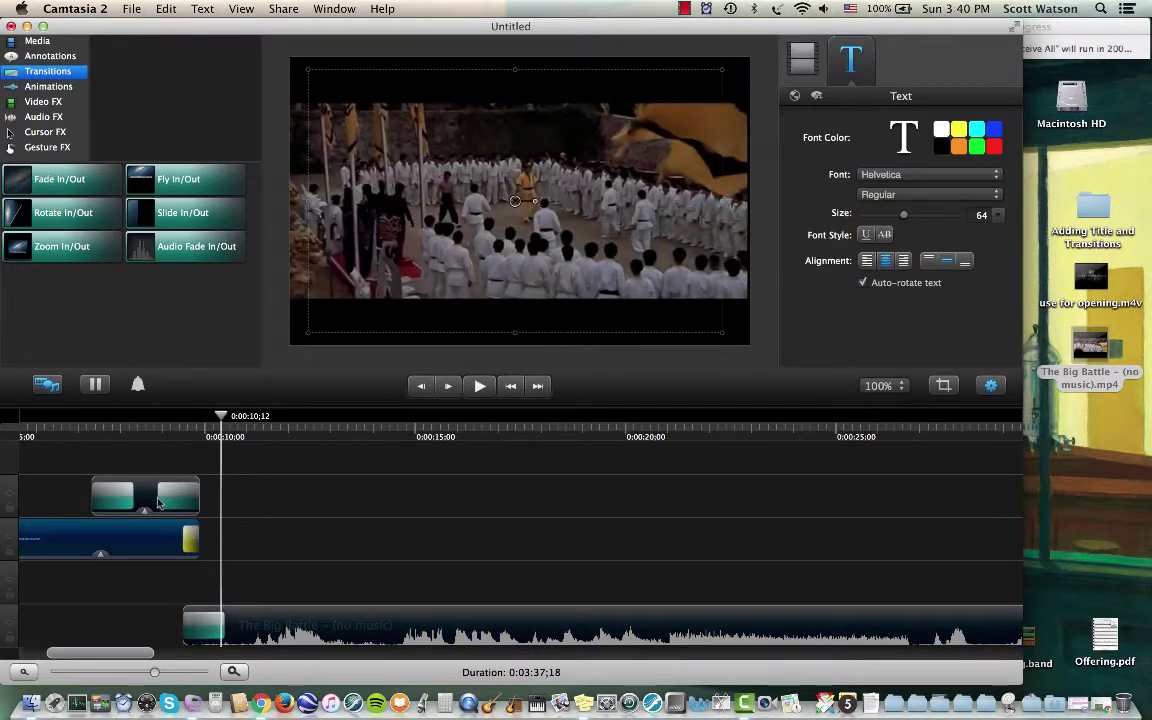
click(158, 498)
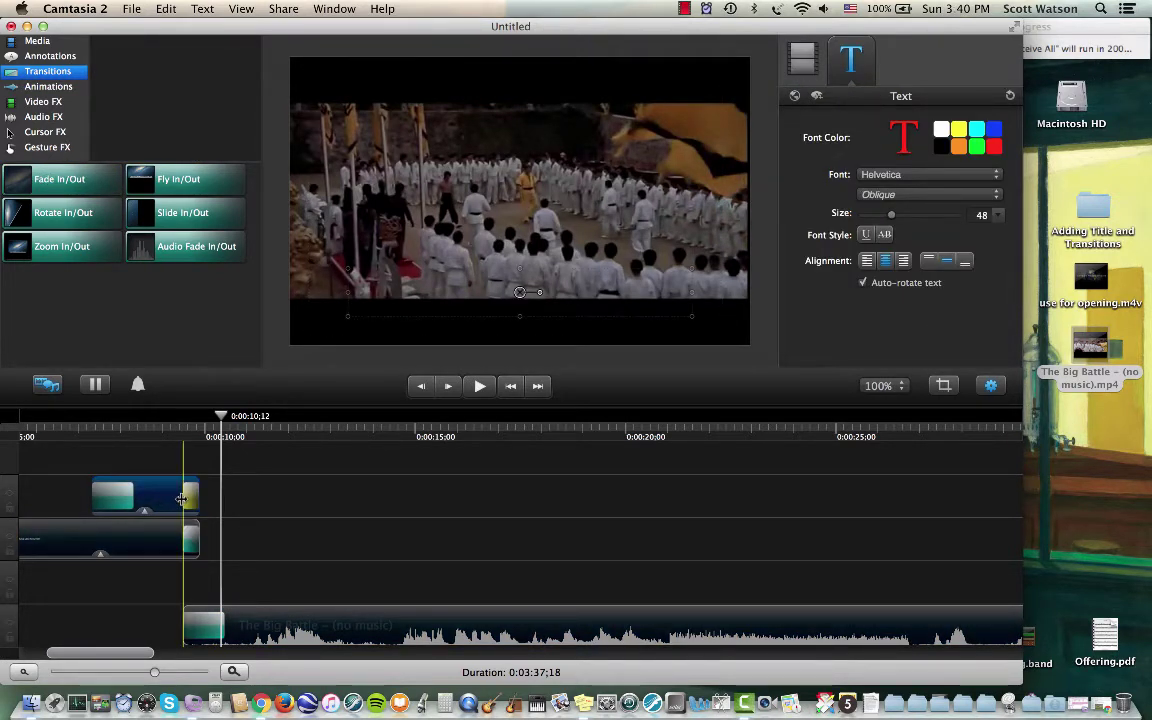
- Play back the cross-dissolve from the titles into the fight footage
click(222, 625)
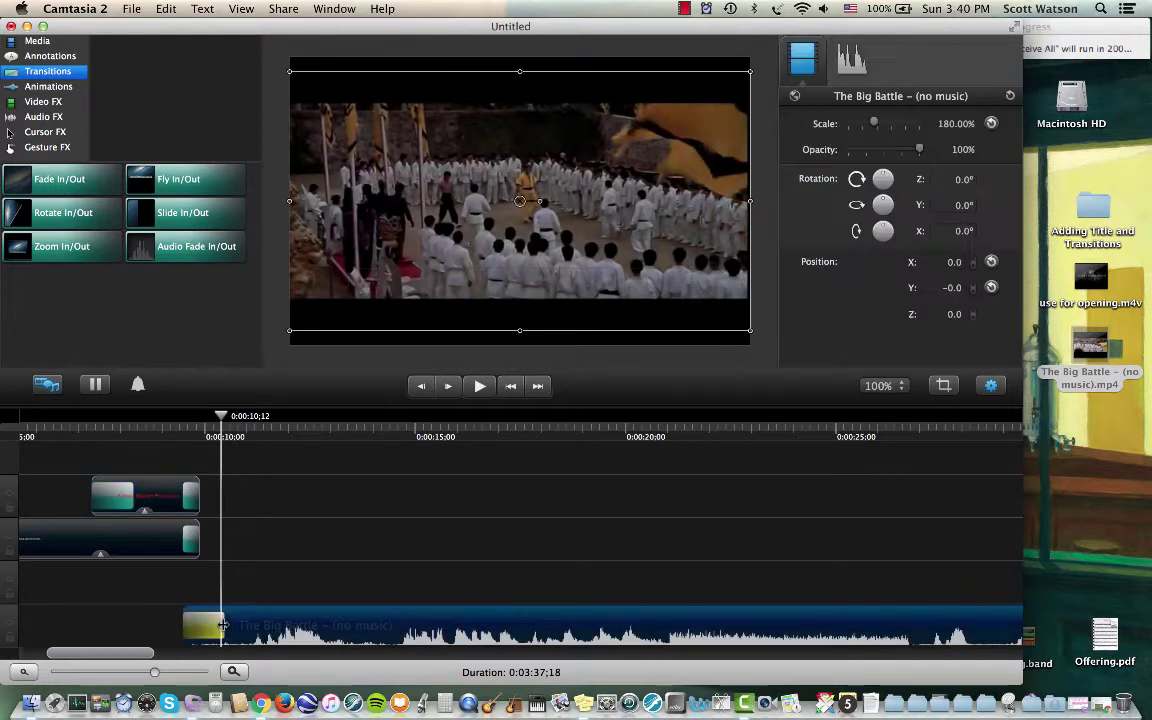
click(98, 430)
key(space)
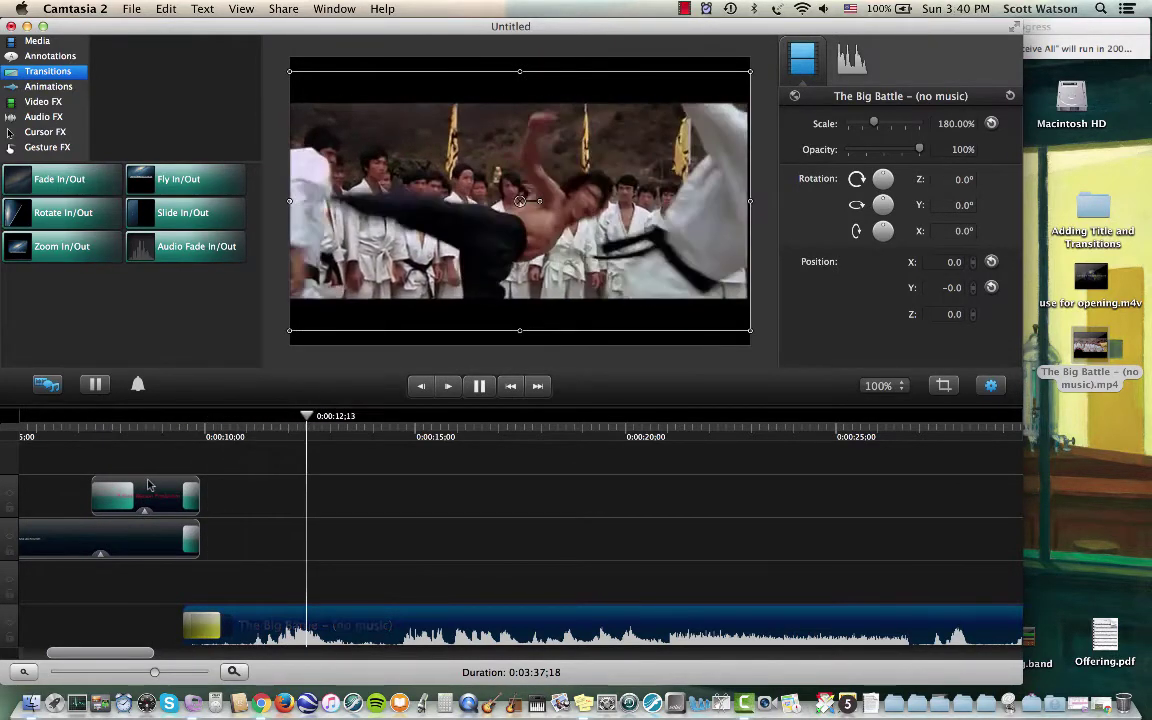
key(space)
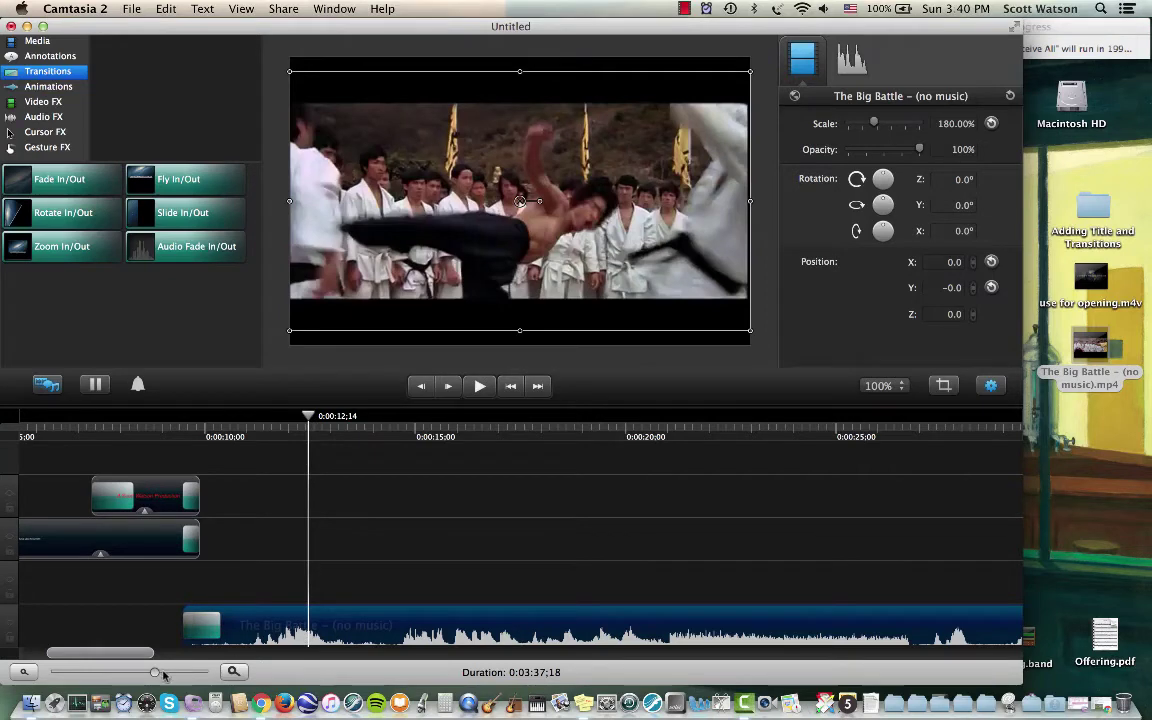
- Trim The Big Battle clip's end so the project runs 0:01:01;10
drag(154, 672, 126, 677)
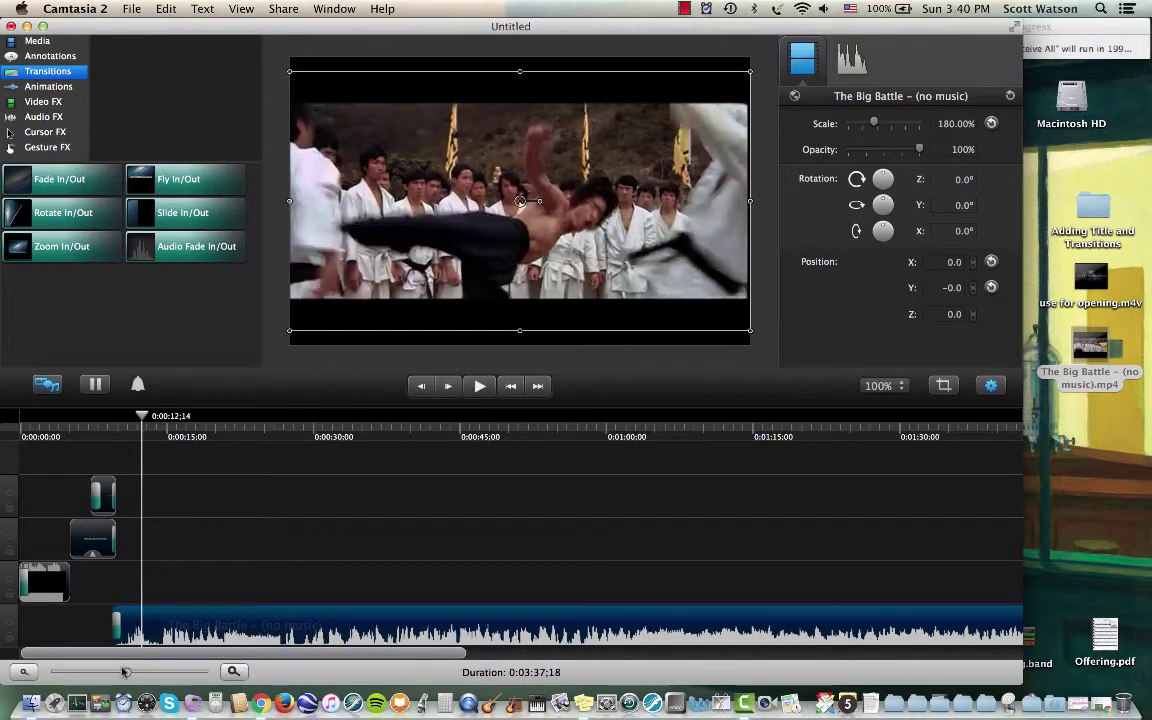
drag(126, 675, 113, 673)
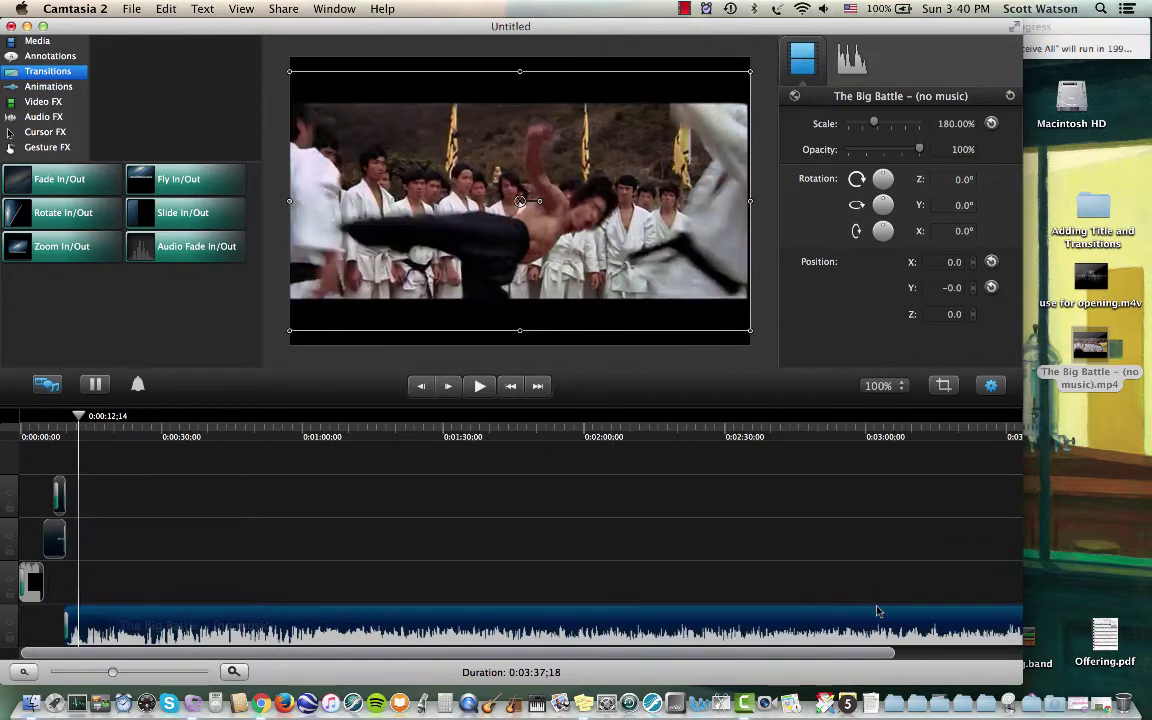
drag(863, 657, 989, 657)
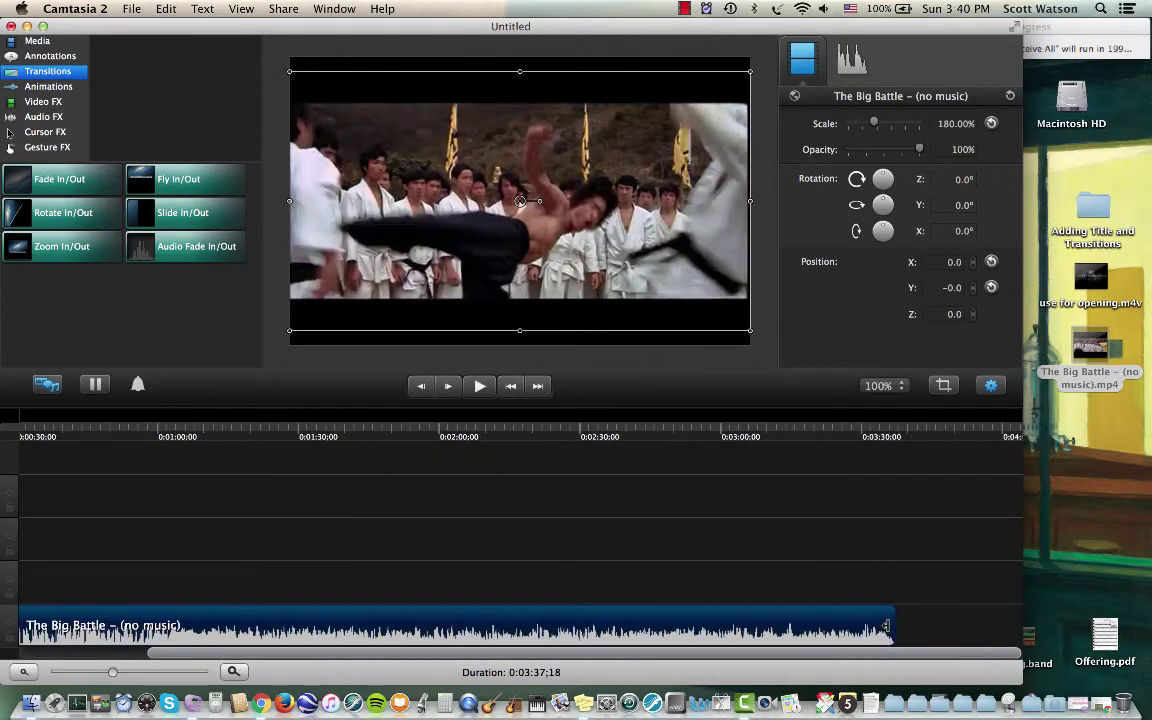
drag(806, 627, 165, 628)
drag(240, 657, 78, 657)
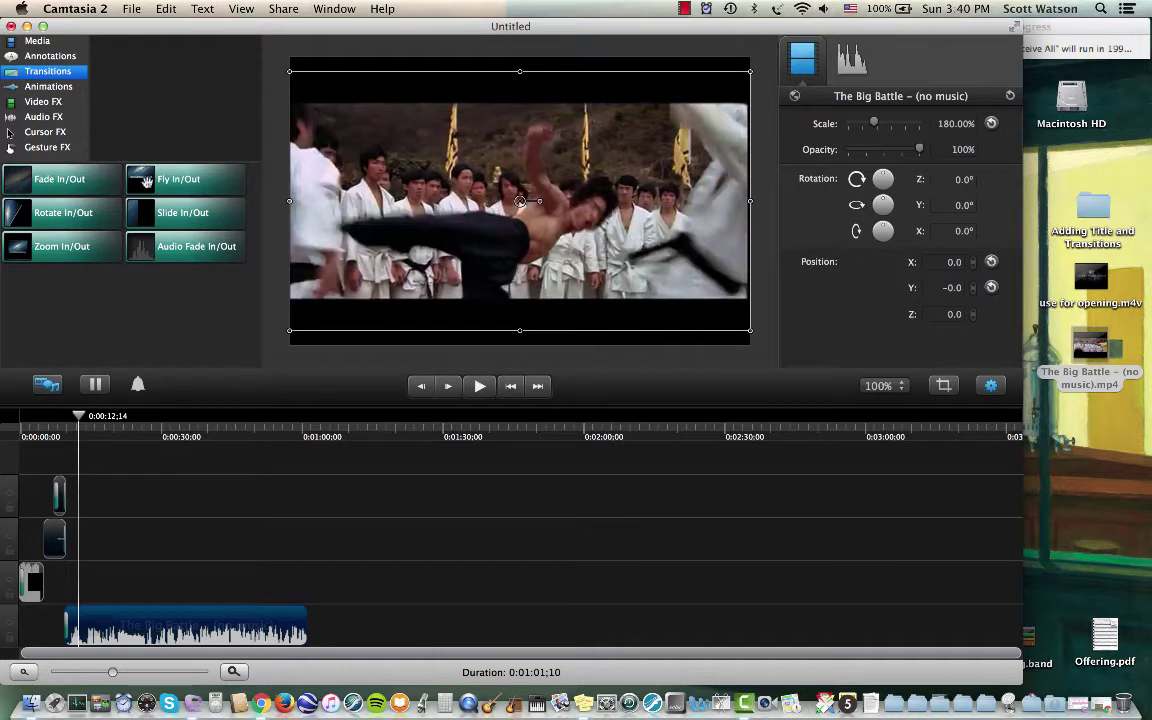
- Add a plain text callout near the one-minute mark reading 'THE END'
click(47, 87)
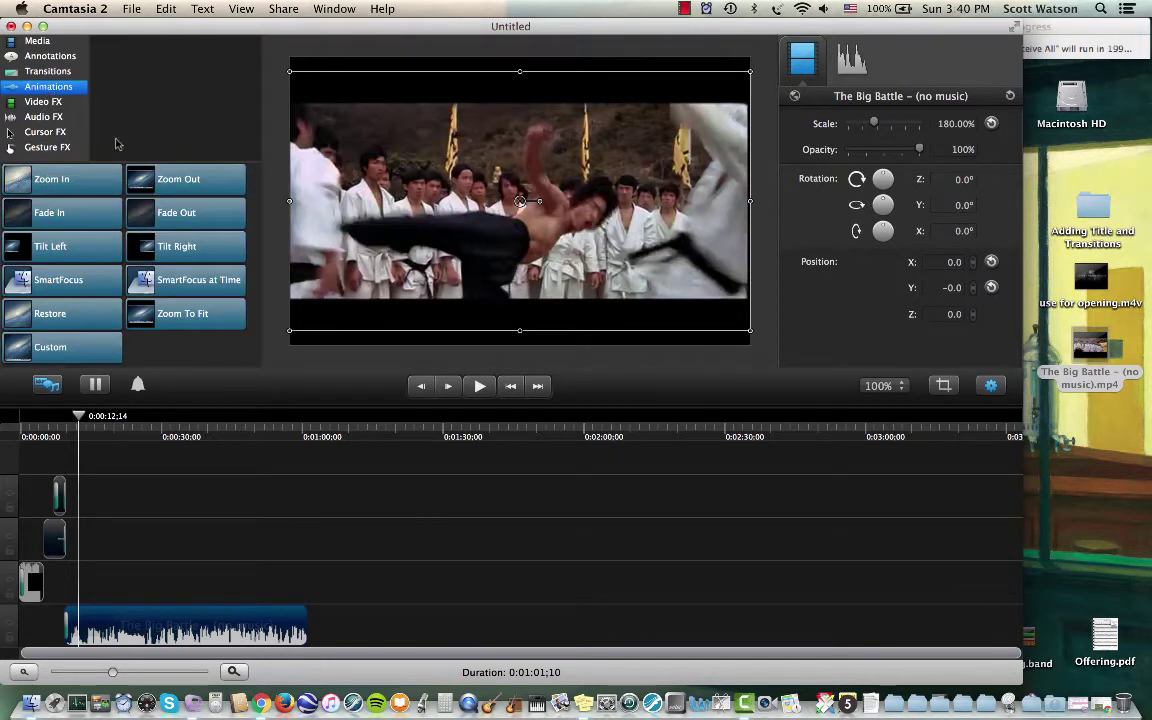
click(60, 57)
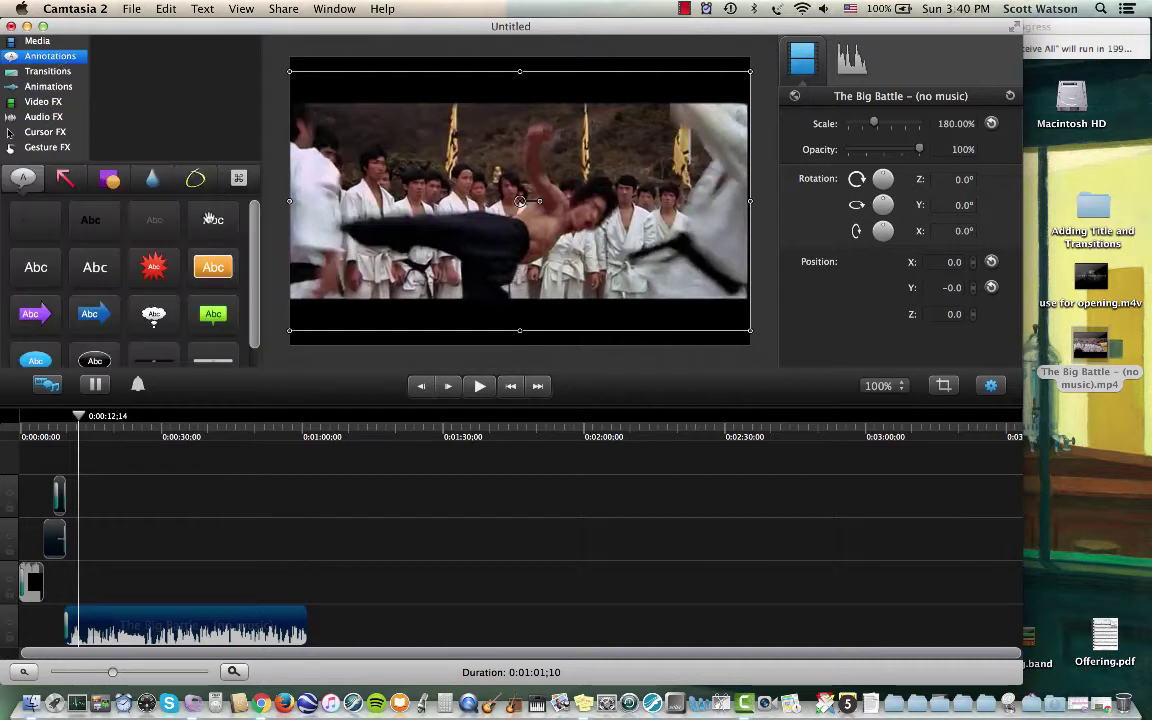
mouse_move(210, 217)
mouse_down()
mouse_move(314, 450)
mouse_move(316, 562)
mouse_up()
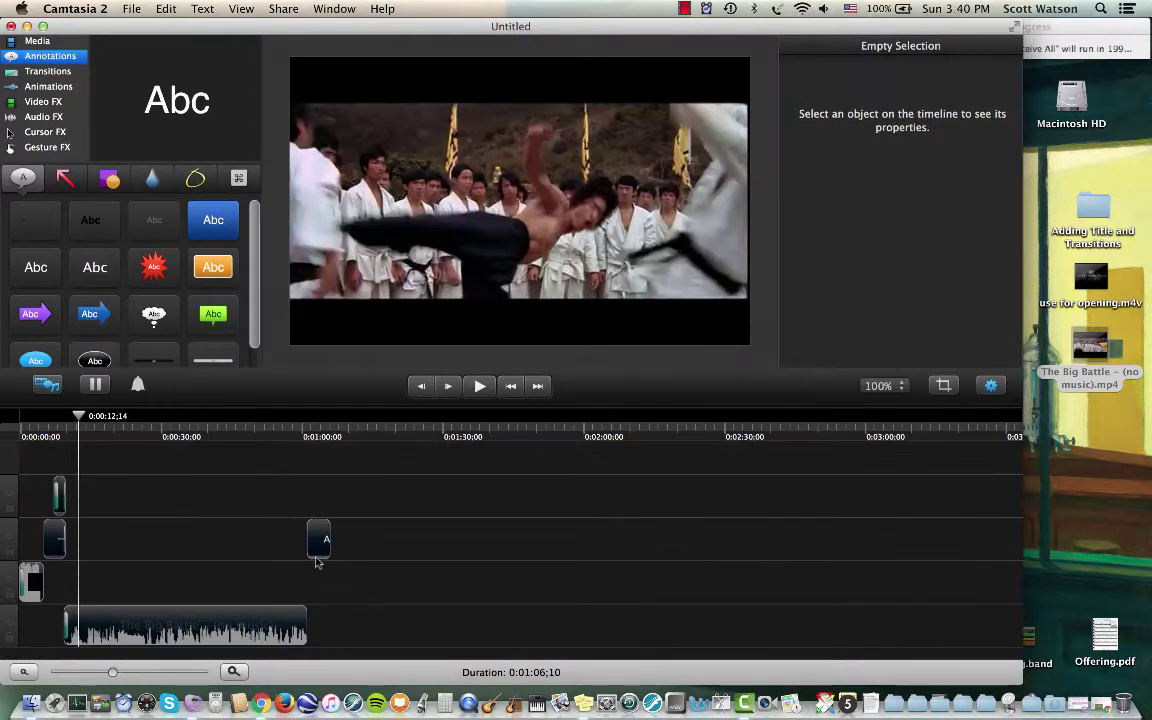
click(323, 441)
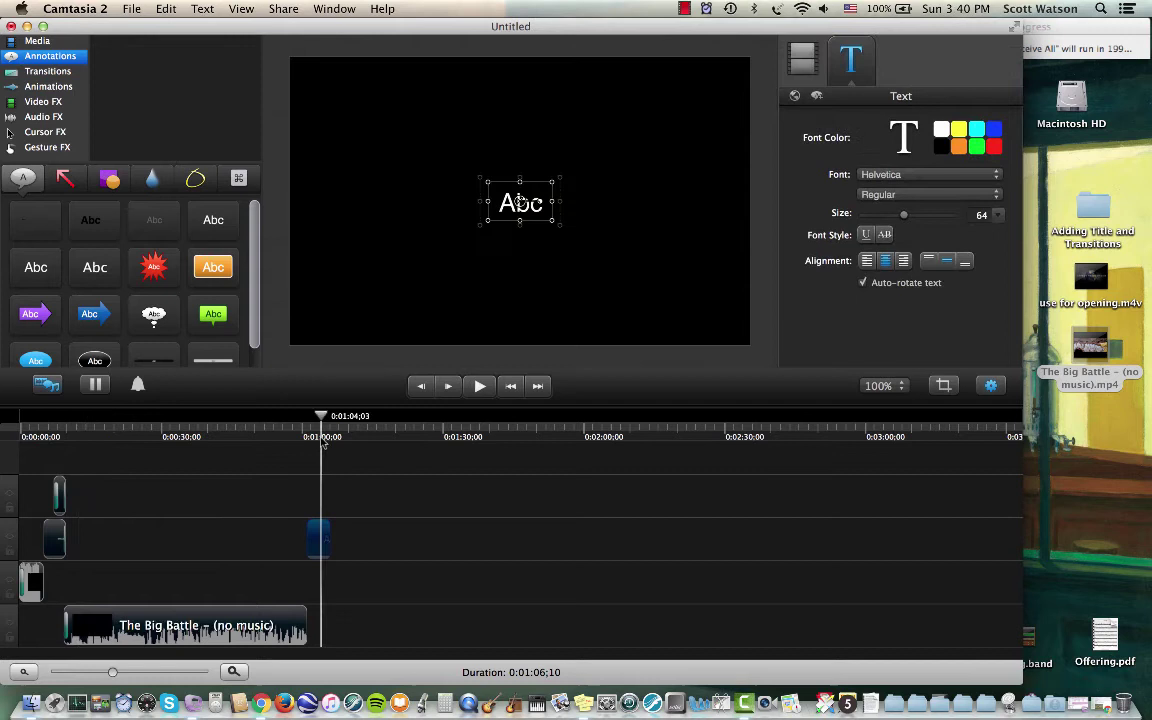
double_click(546, 207)
text(THE END)
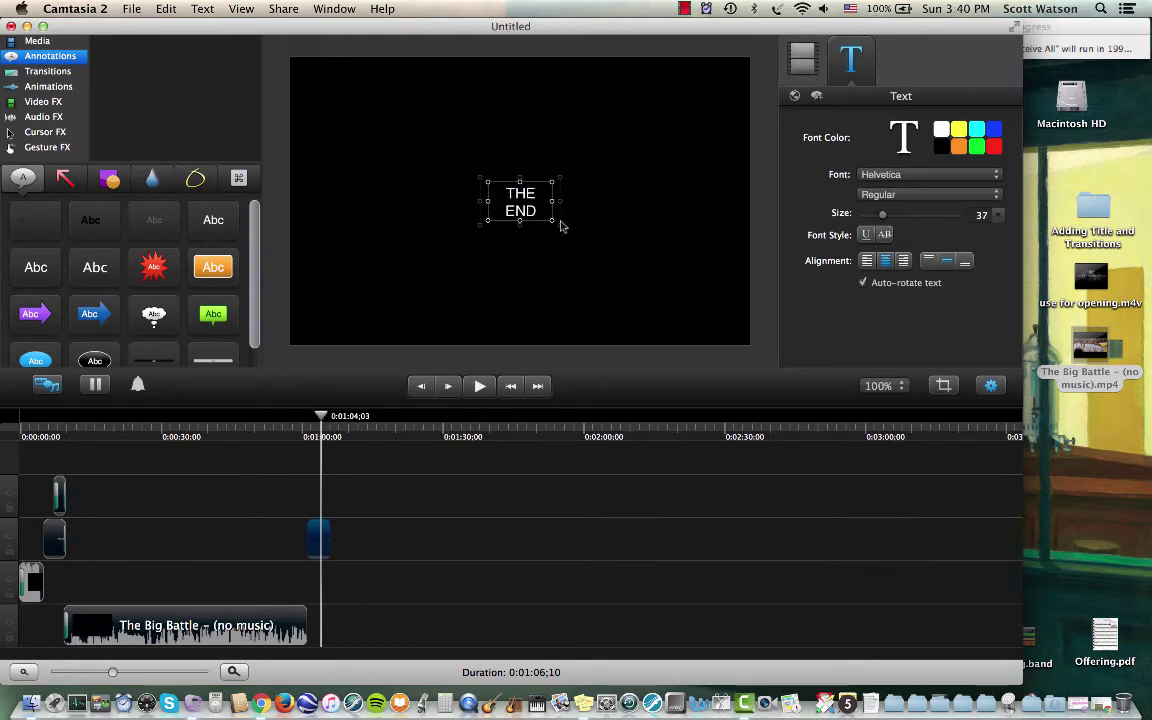
- Enlarge 'THE END' to size 114, centre it, and start it at 0:00:58;05
drag(561, 226, 725, 324)
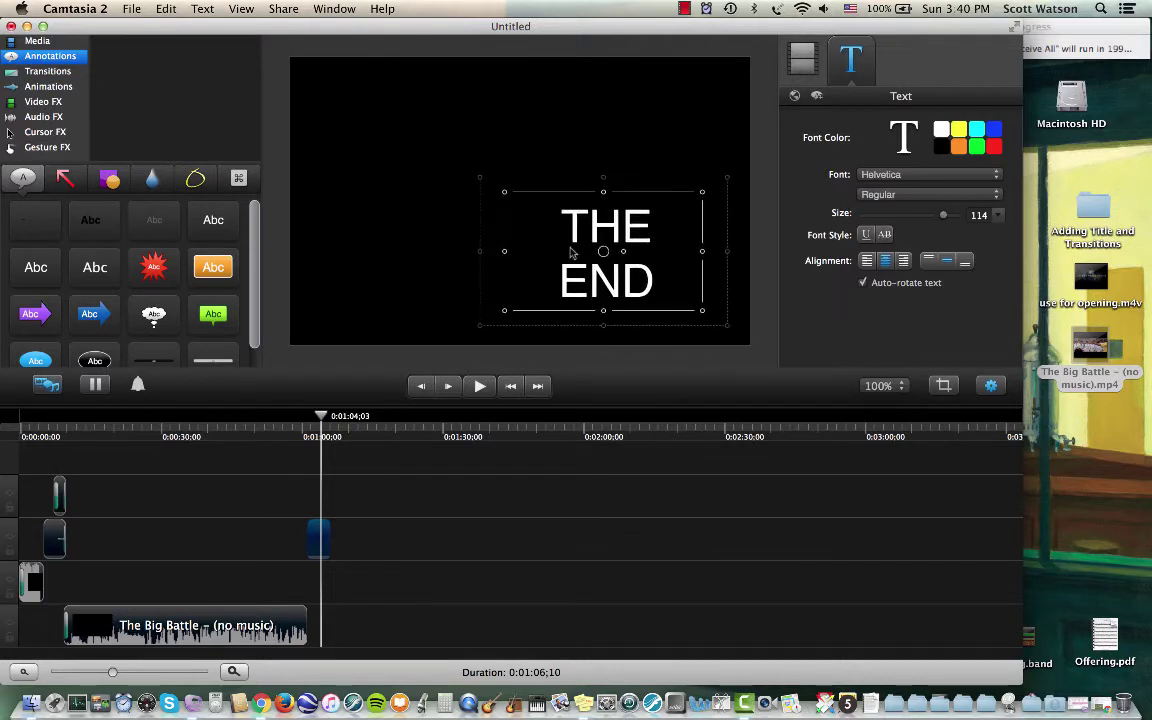
drag(603, 251, 516, 203)
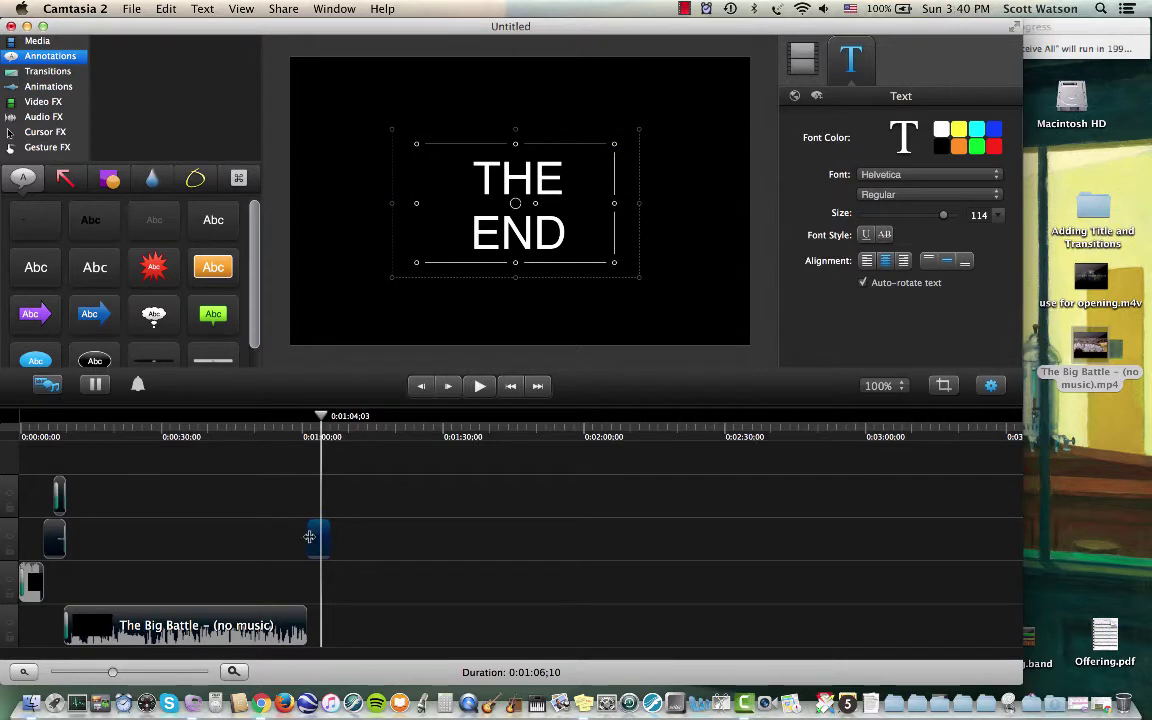
drag(309, 537, 296, 543)
- Add a Fade In/Out transition to THE END's start and The Big Battle's end
click(47, 71)
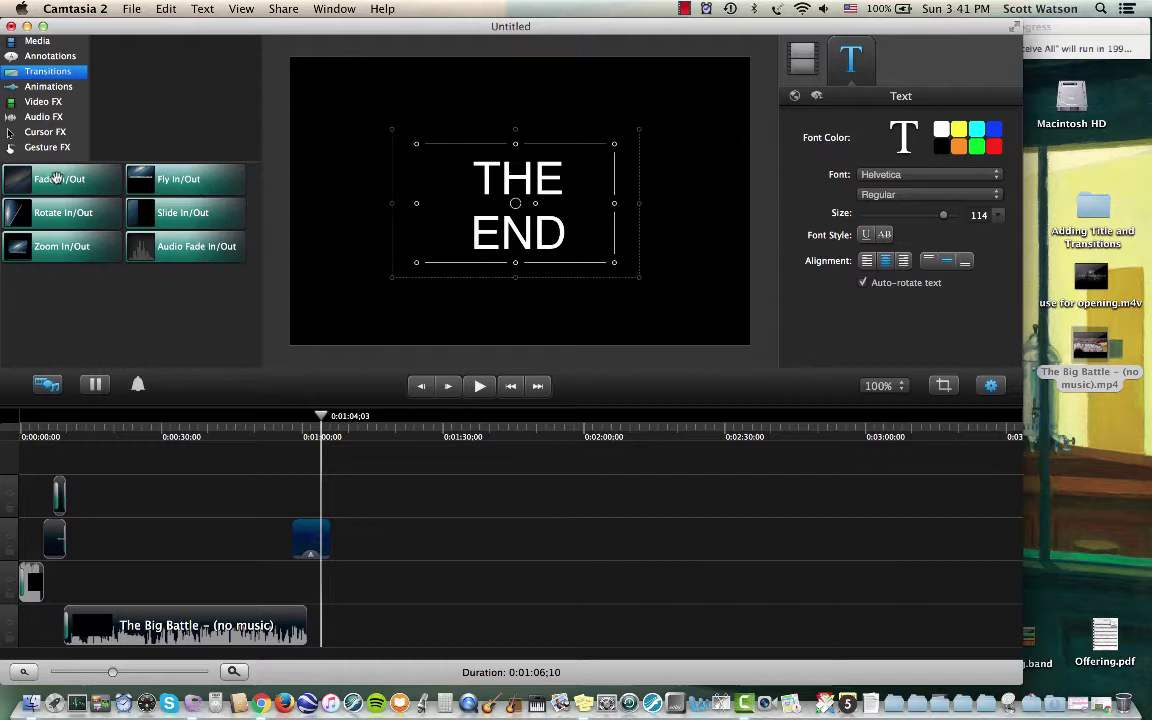
drag(57, 178, 300, 538)
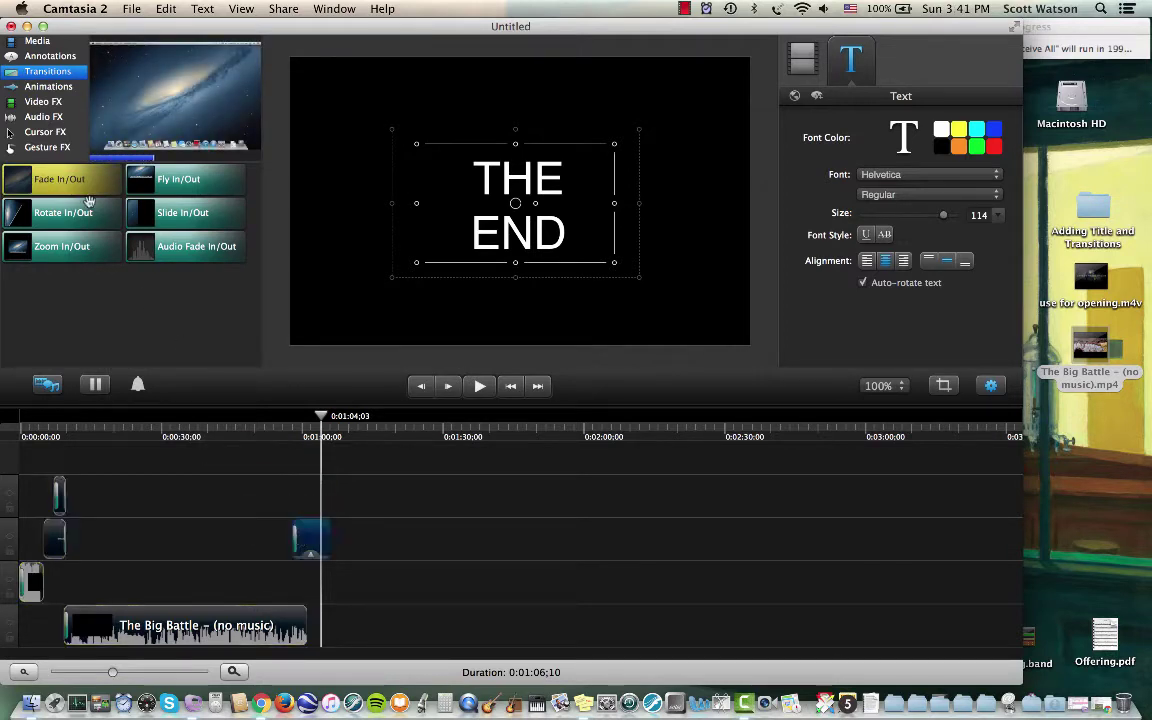
click(47, 147)
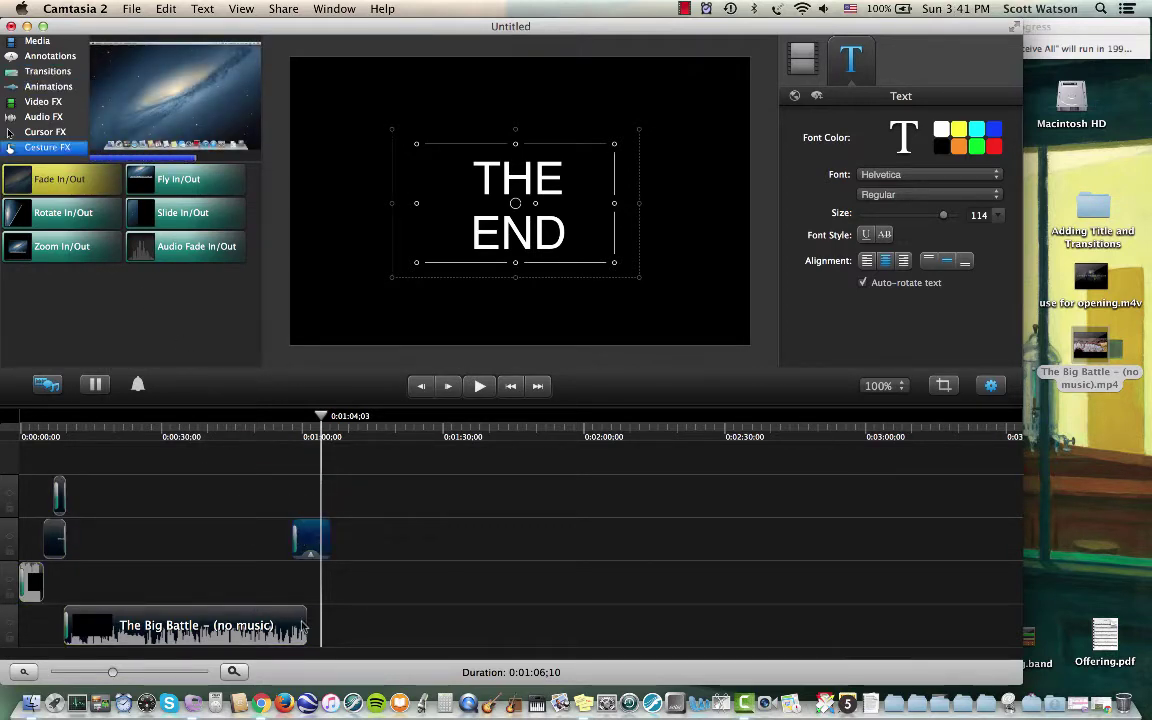
click(48, 57)
click(48, 71)
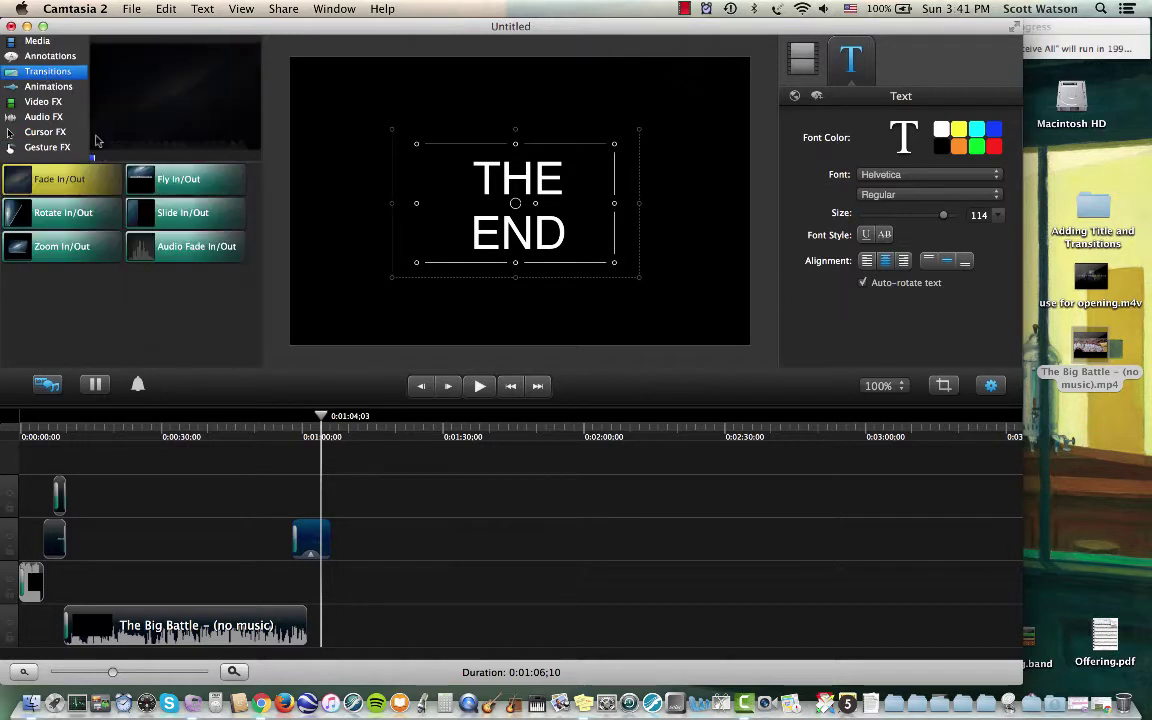
drag(78, 180, 306, 631)
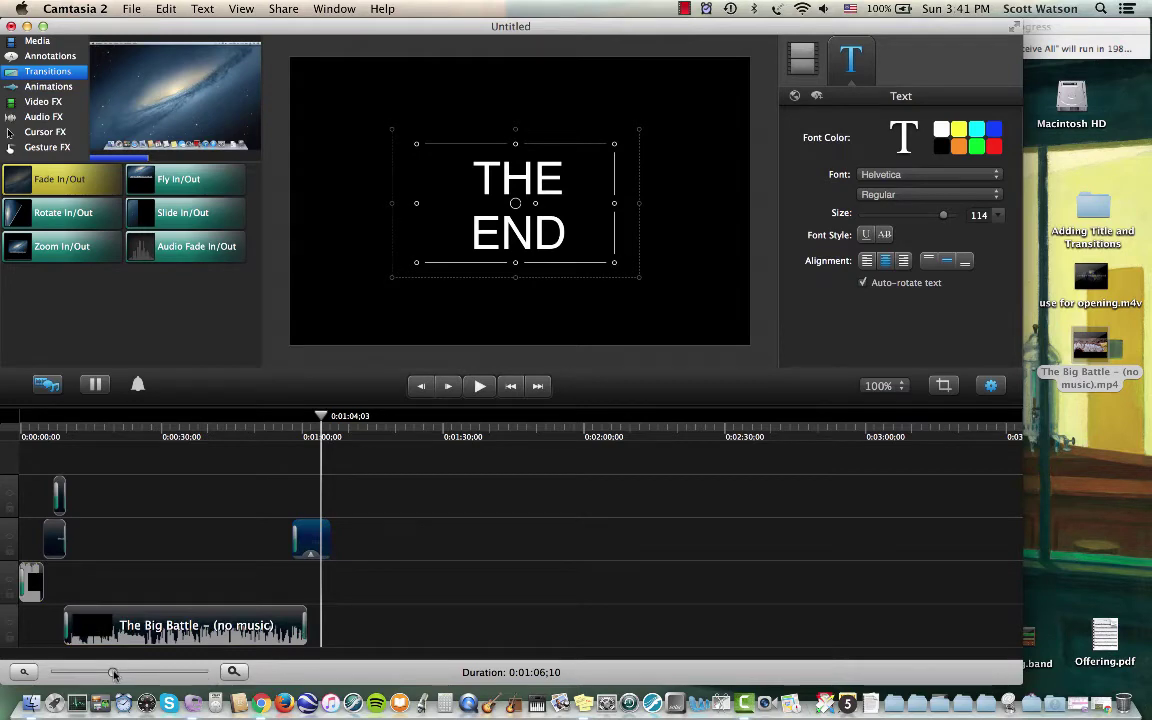
- Move THE END later, lengthen The Big Battle's fade-out, and preview the ending
drag(113, 674, 146, 672)
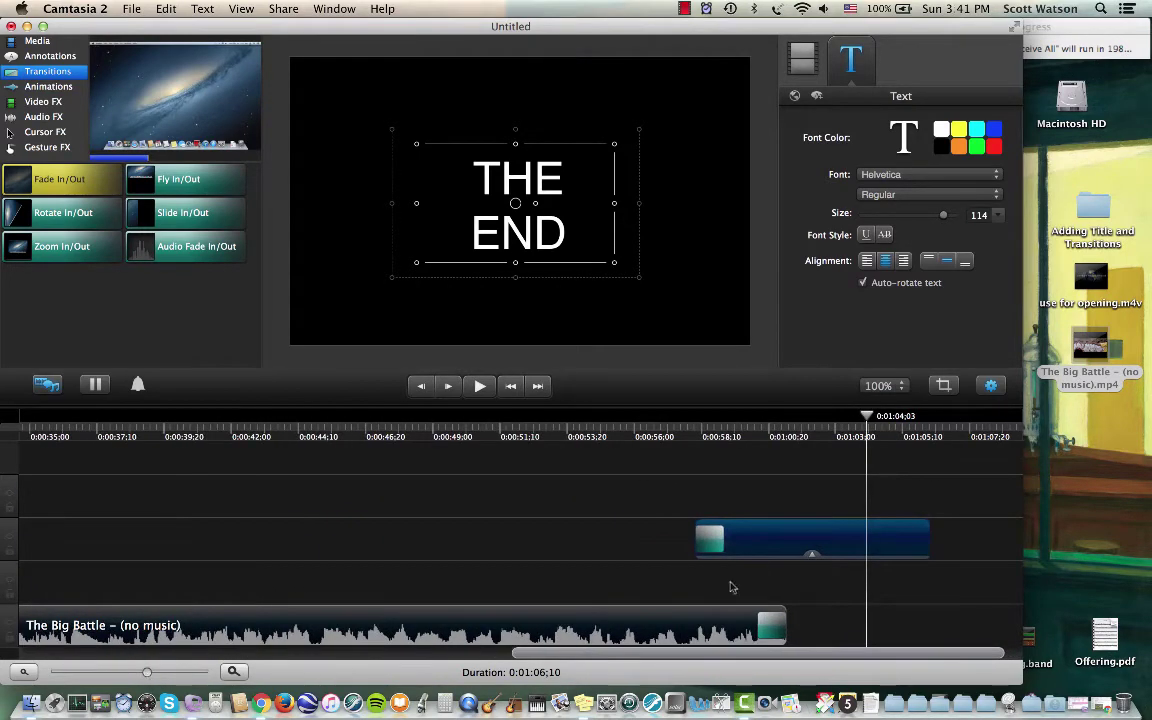
drag(756, 547, 818, 551)
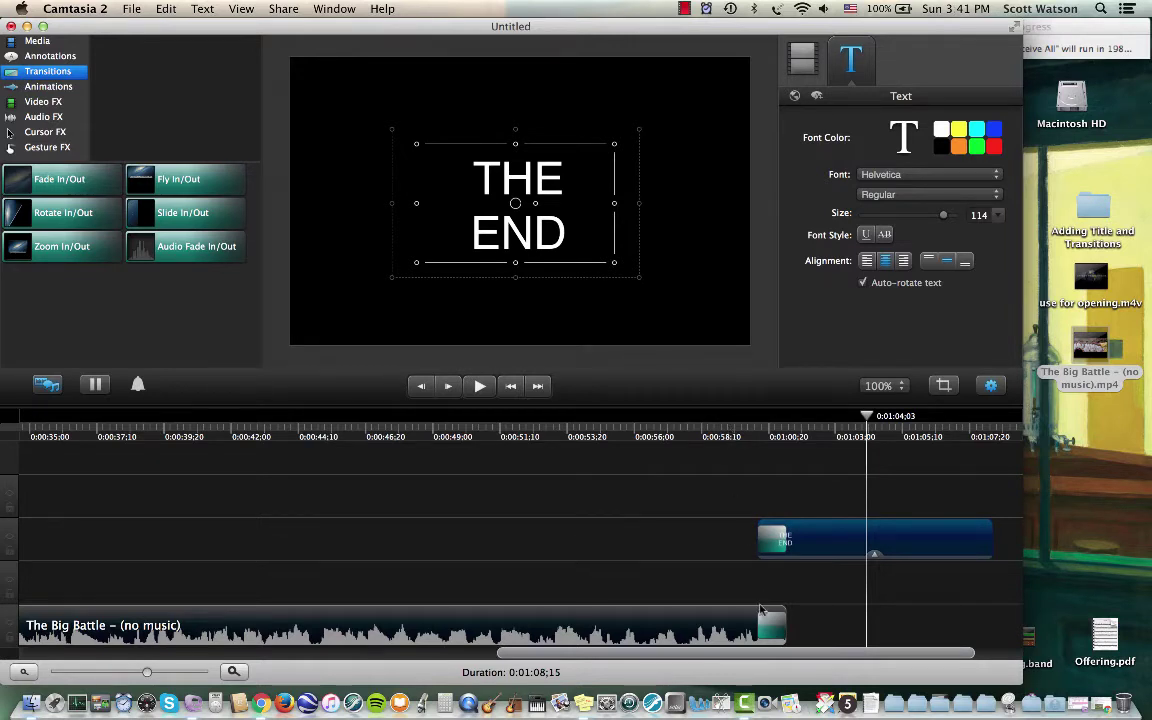
drag(760, 630, 632, 628)
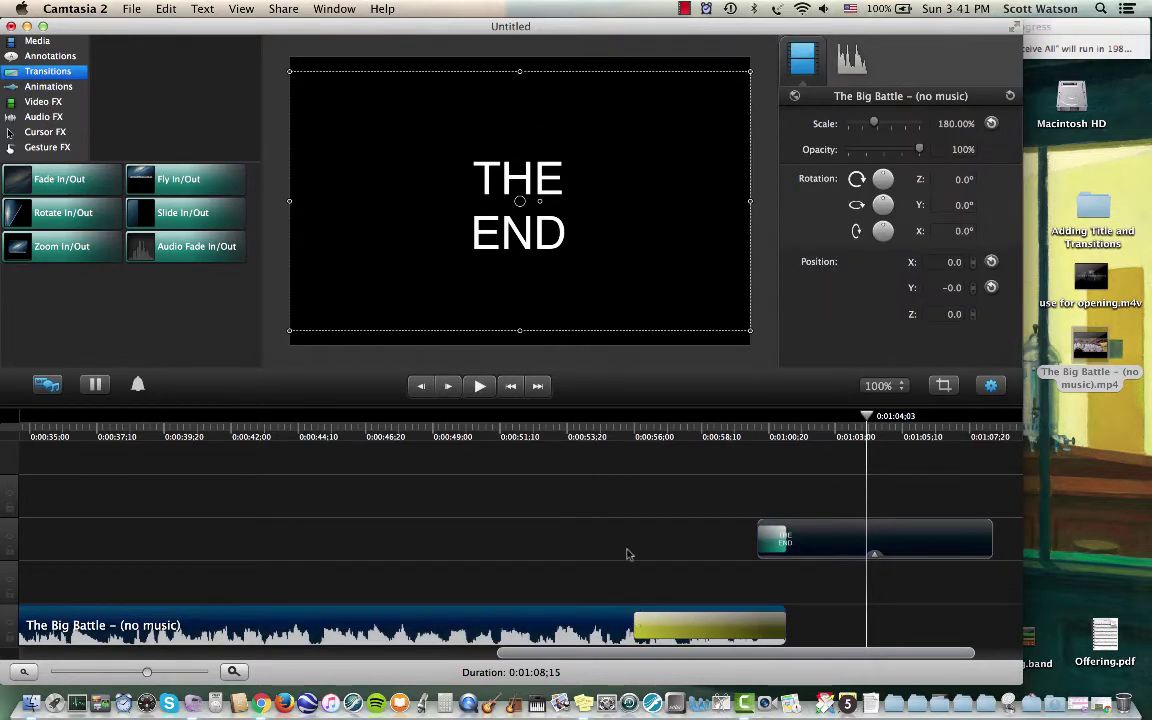
click(636, 432)
key(space)
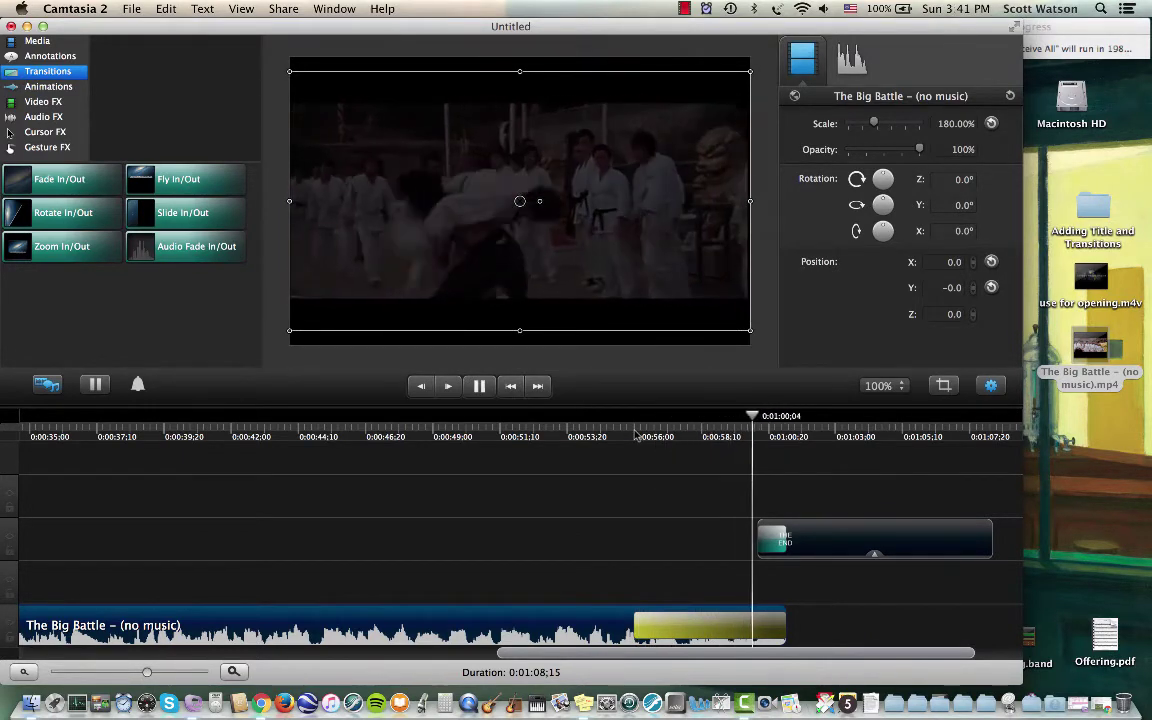
key(space)
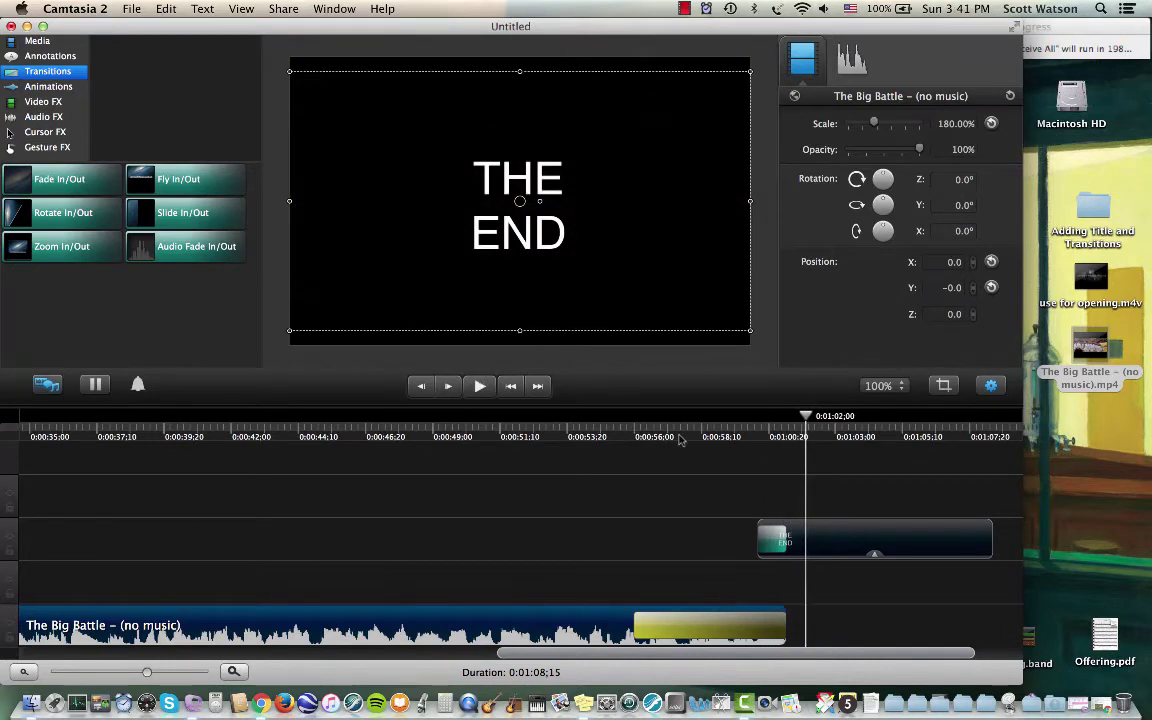
- Slide THE END earlier to overlap the fade-out and add a fade at its end
click(810, 540)
mouse_move(810, 540)
mouse_down()
mouse_move(760, 541)
mouse_move(788, 546)
mouse_up()
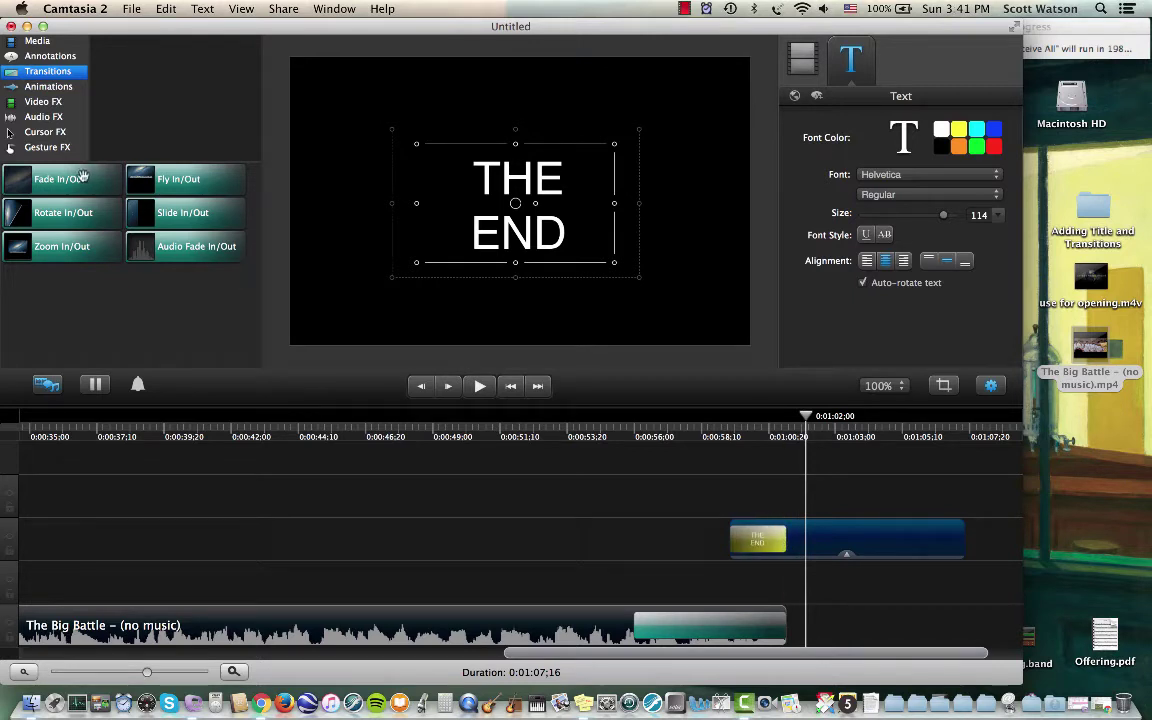
drag(83, 177, 940, 548)
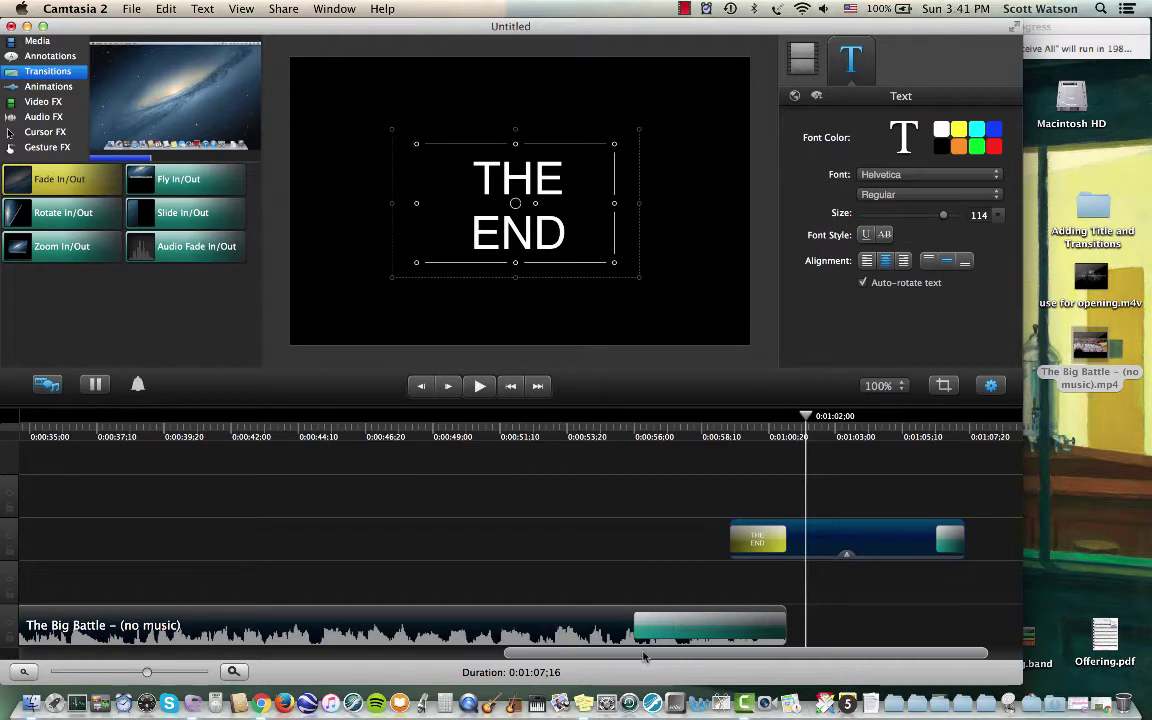
drag(645, 657, 117, 674)
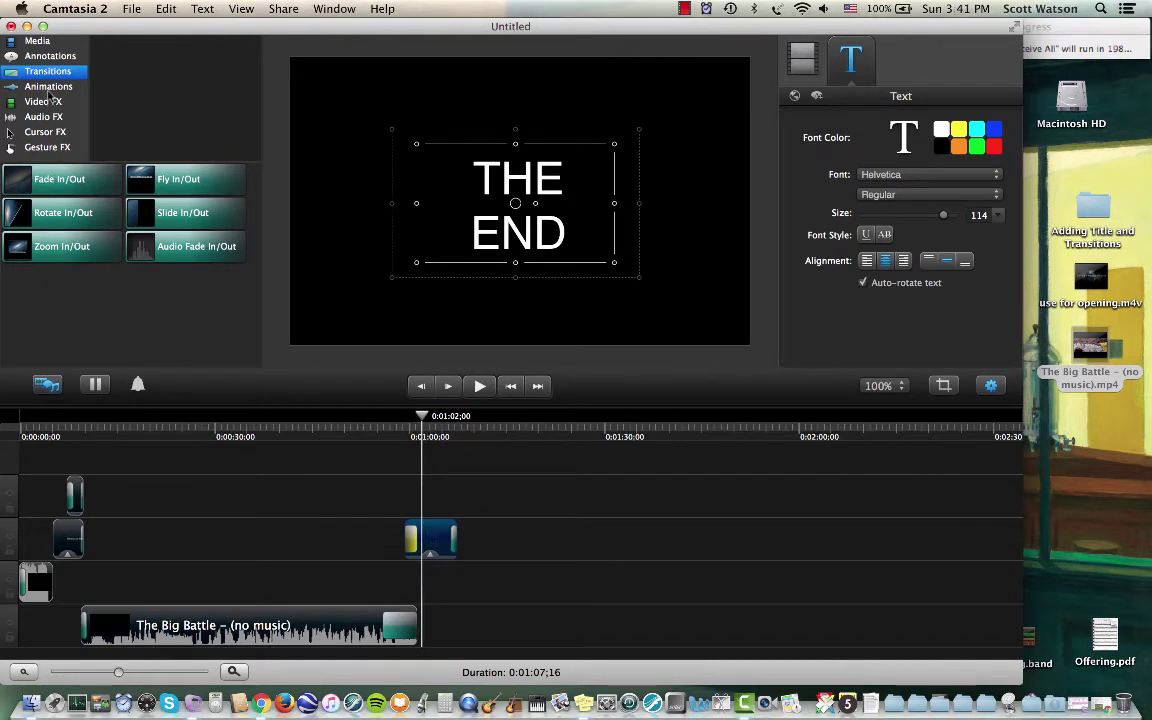
click(49, 57)
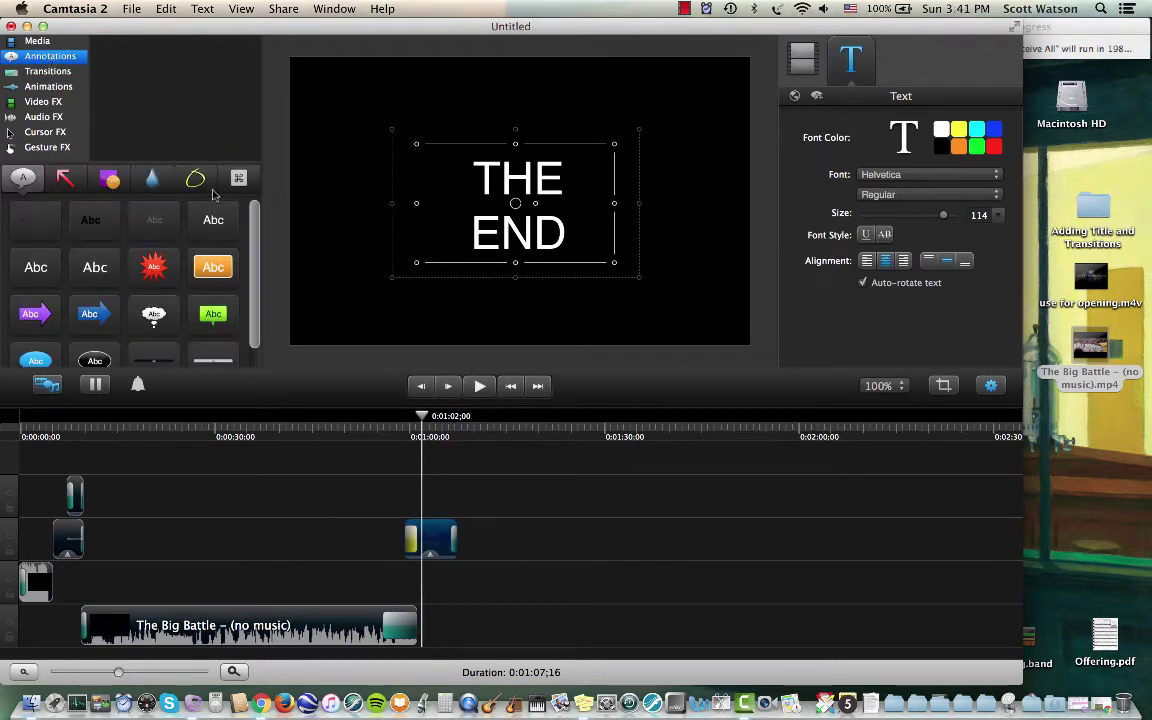
click(212, 208)
click(153, 266)
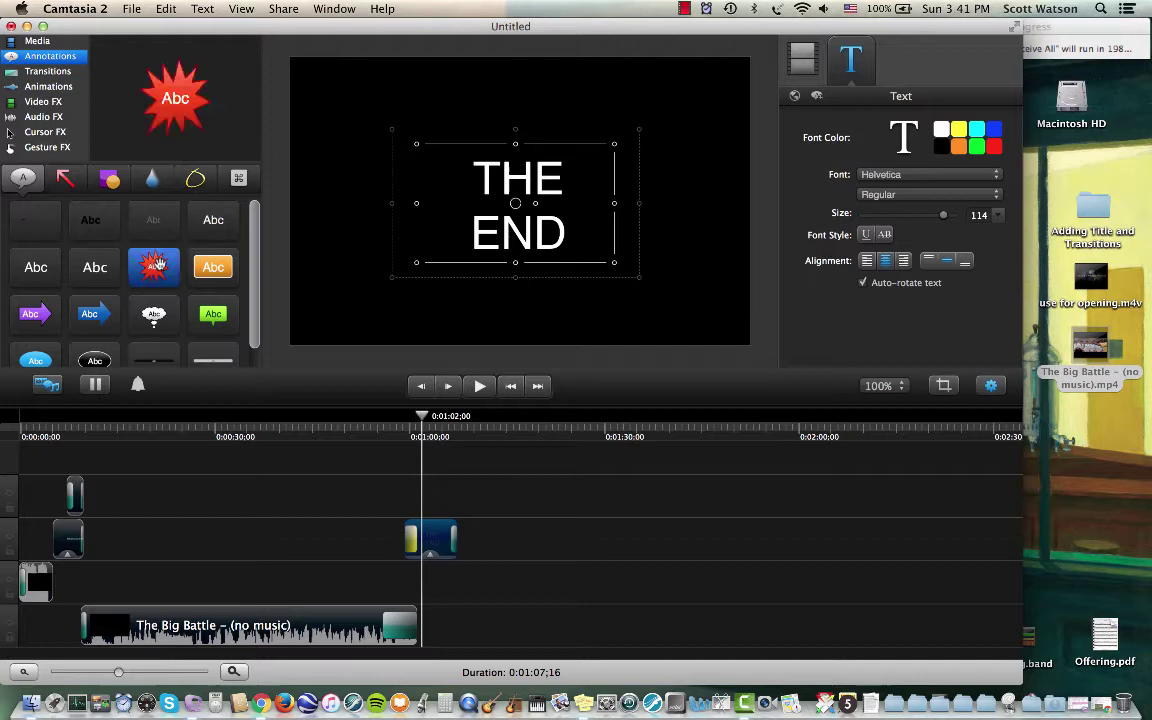
click(151, 314)
scroll(160, 290, down, 2)
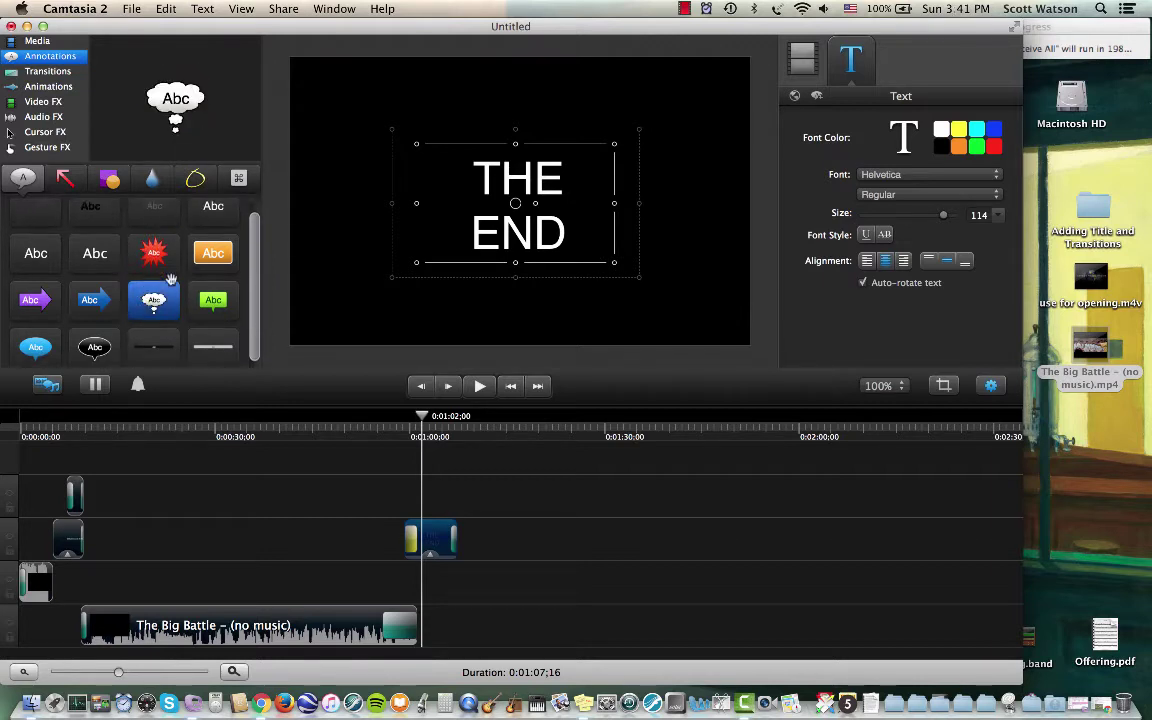
scroll(180, 290, up, 2)
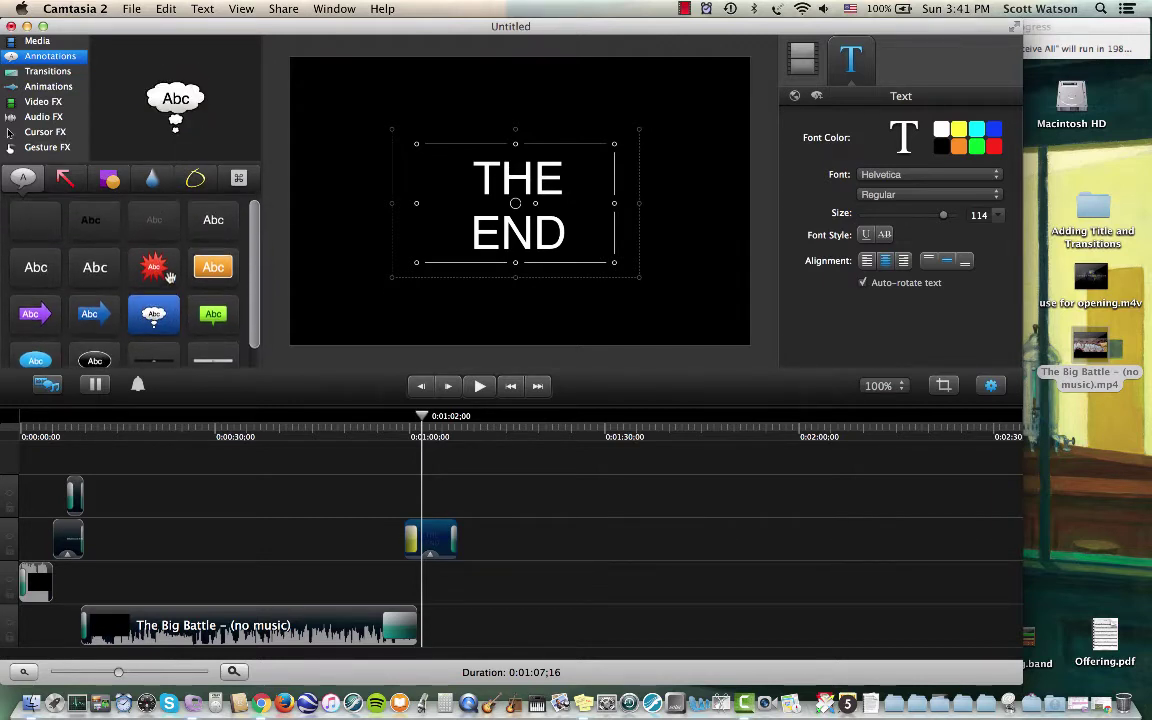
click(220, 357)
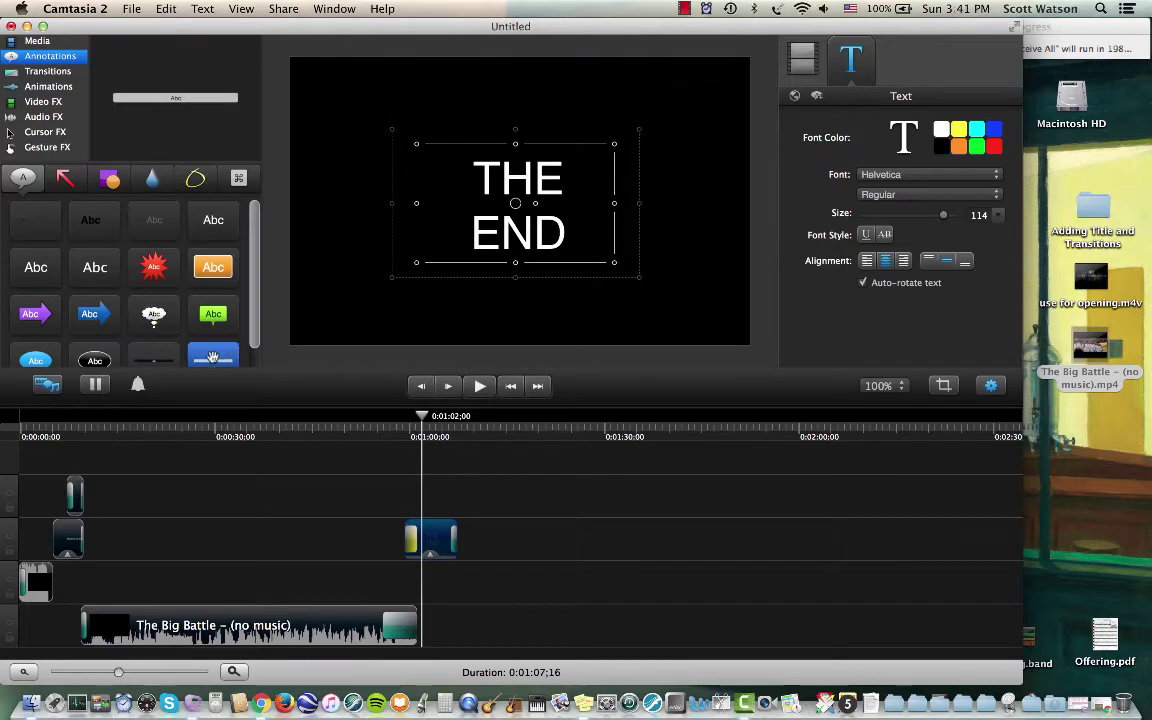
click(50, 72)
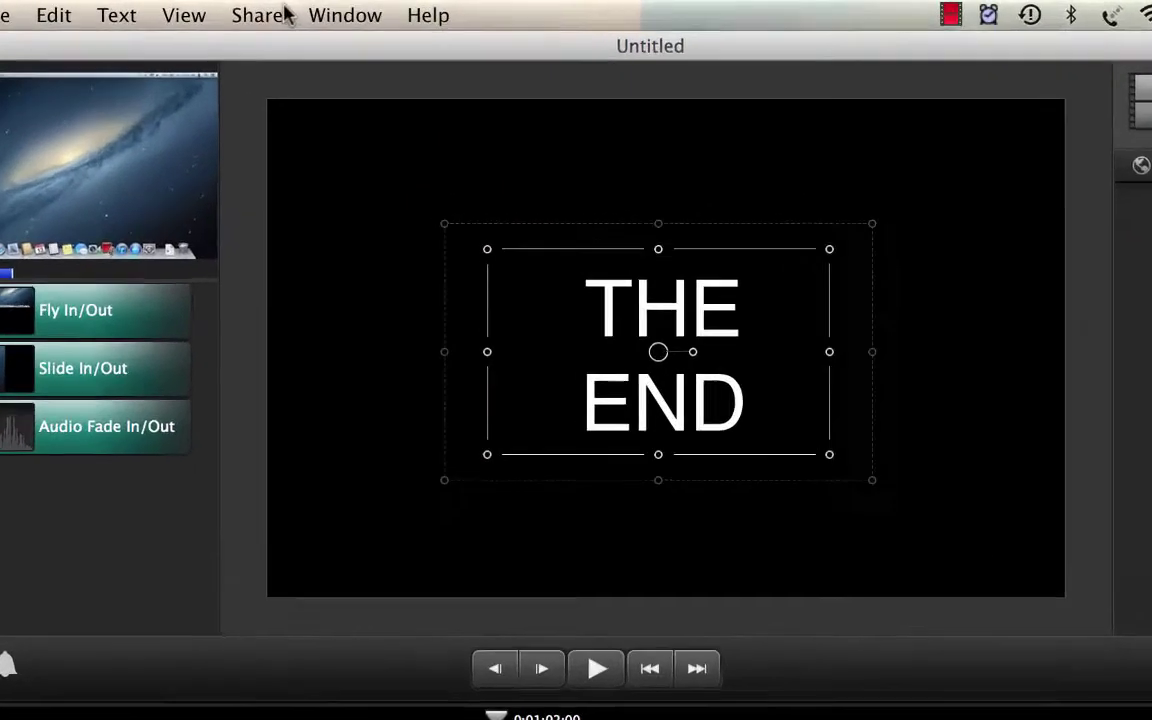
- Export the movie to the Desktop as 'Bruce Lee in Action' and dismiss the completion notice
click(282, 8)
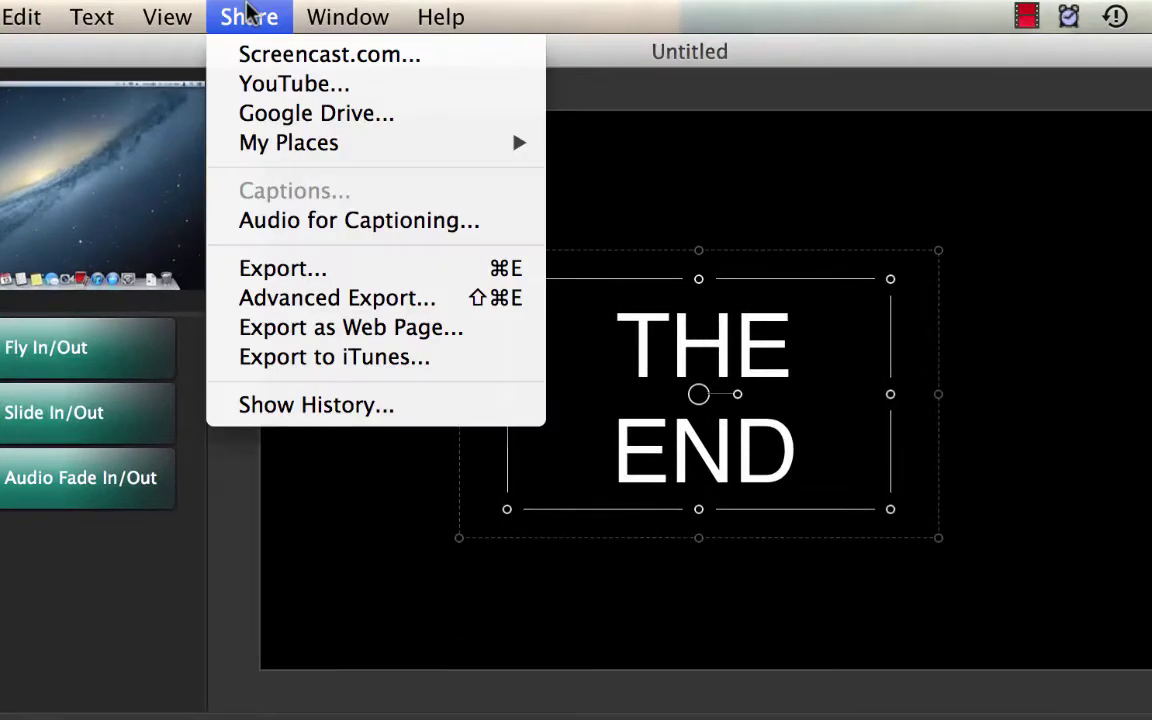
click(294, 266)
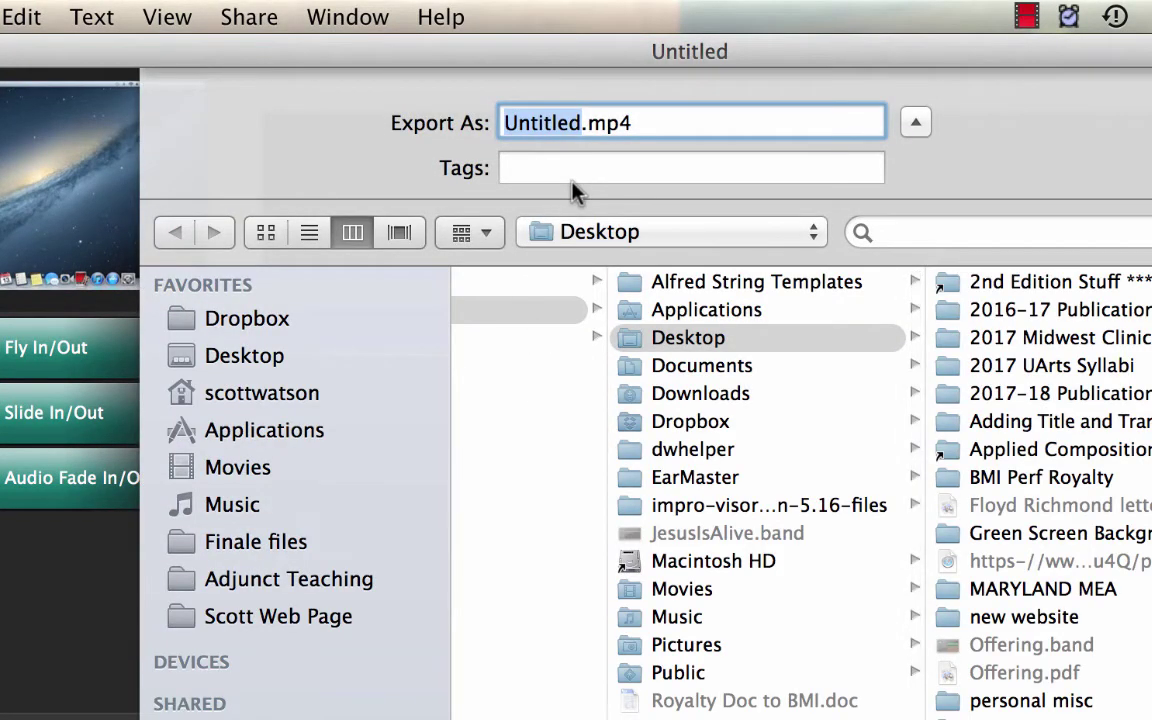
text(Bruce )
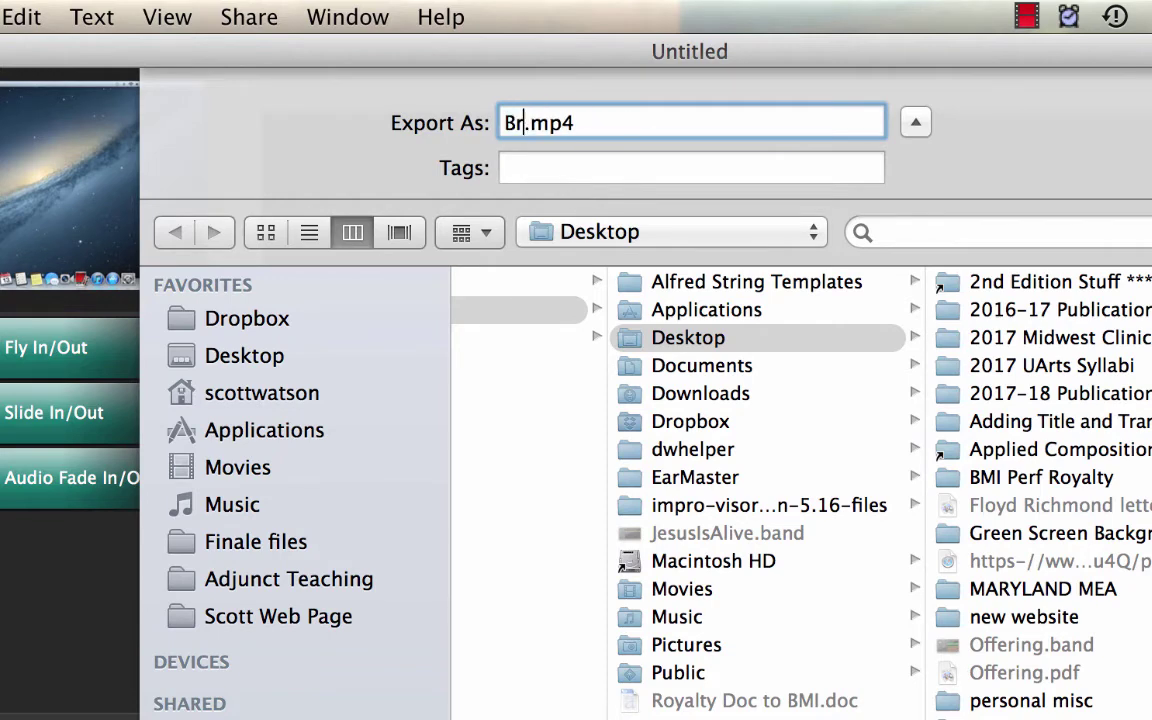
text(Lee in Acti)
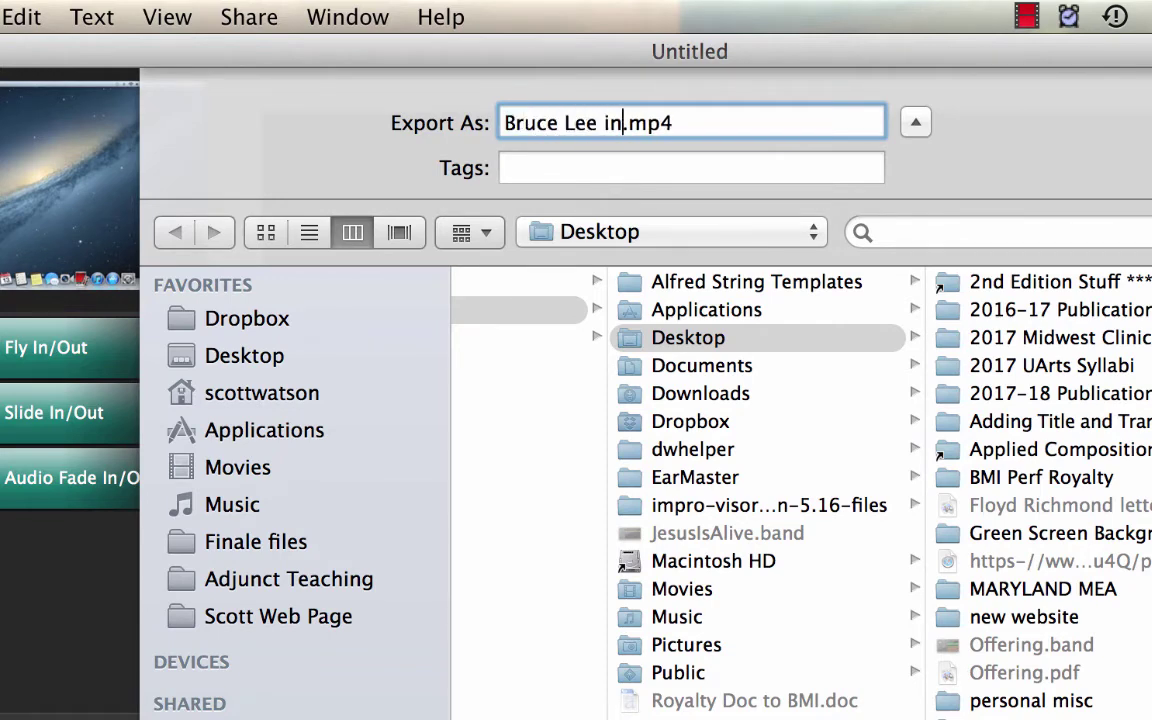
text(on)
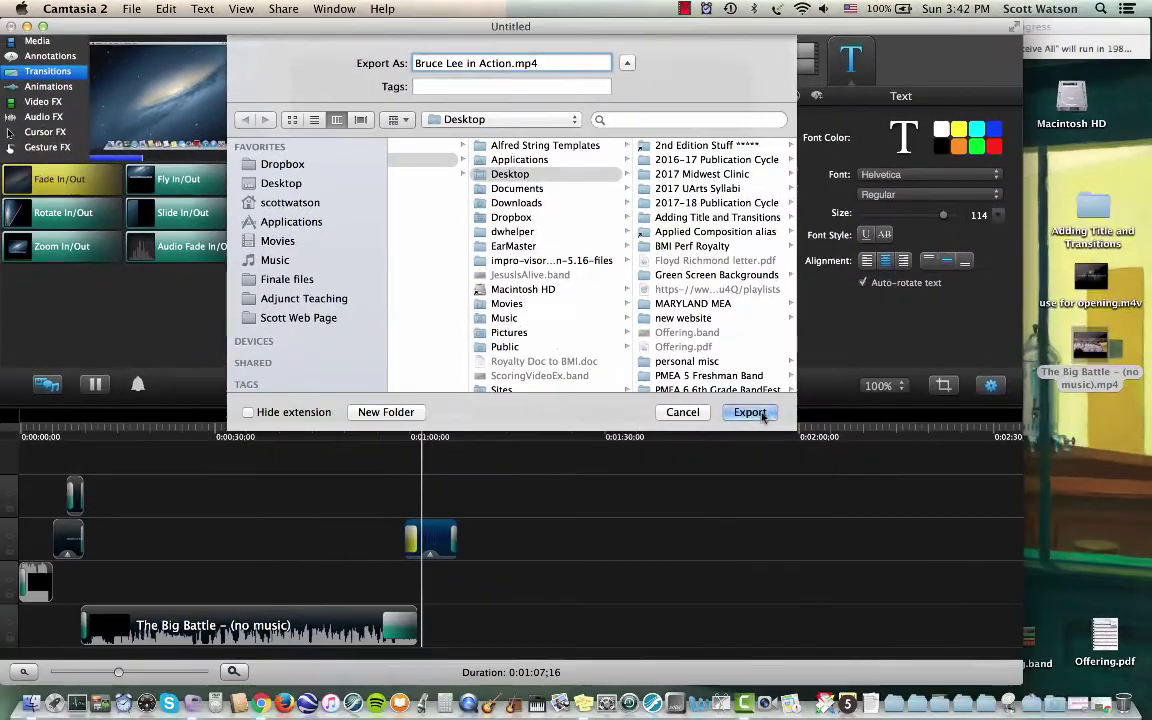
click(749, 412)
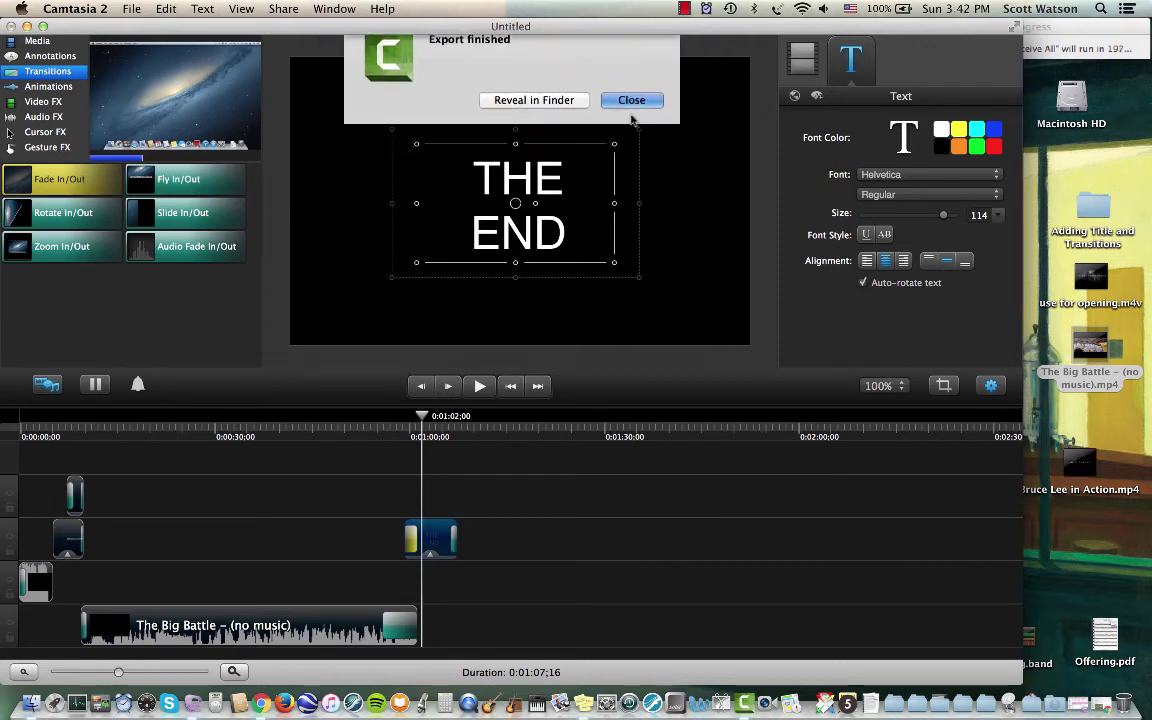
click(630, 101)
- Minimize Camtasia and jump QuickTime playback of Bruce Lee in Action.mp4 to around 0:56 to watch the ending
click(26, 26)
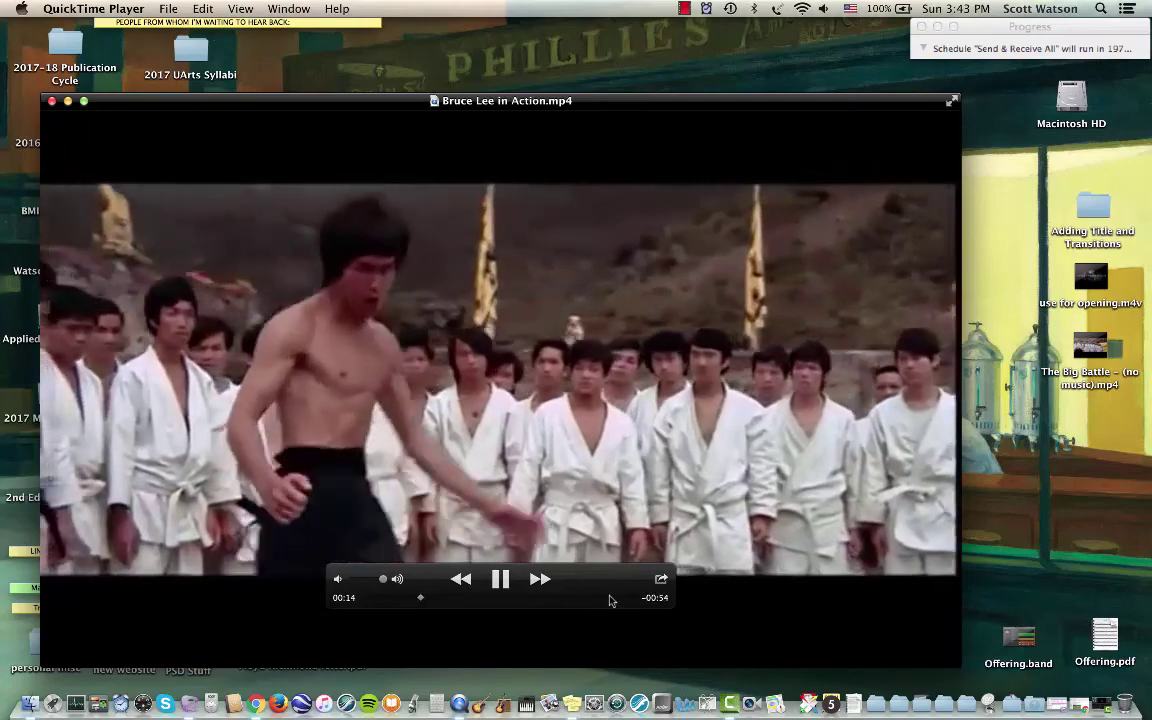
click(610, 599)
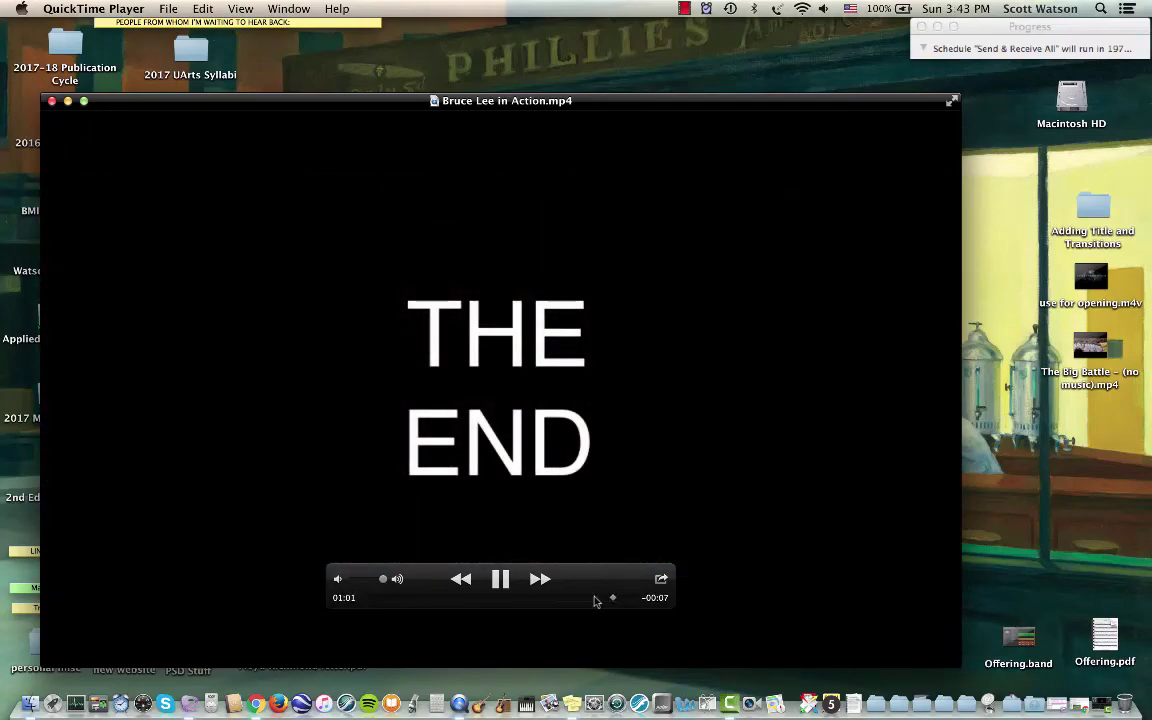
click(591, 600)
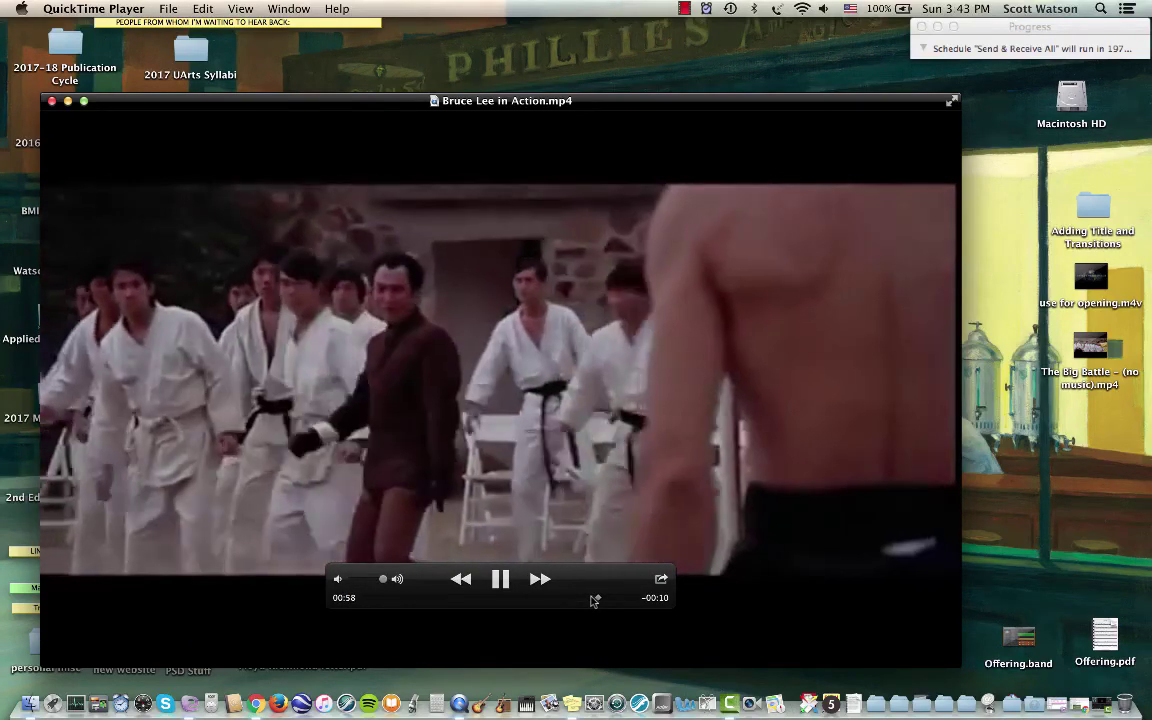